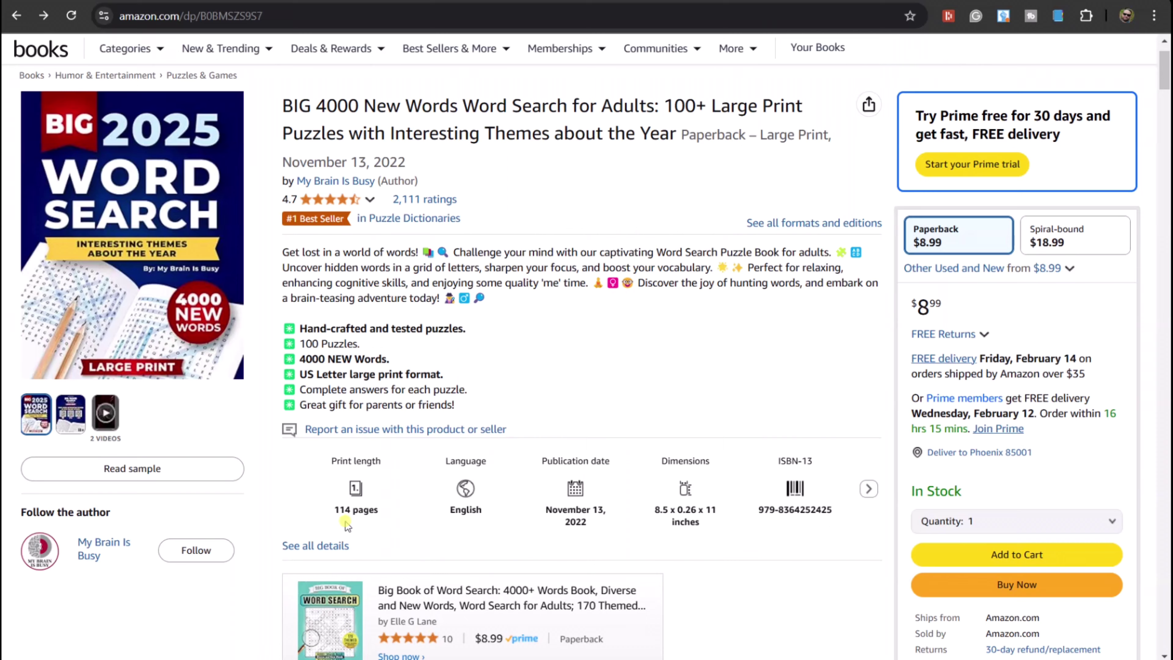
# Examine the 2025 word search book's Amazon listing, including its print length, publication date and publisher images.
pyautogui.moveTo(334, 511); pyautogui.dragTo(380, 518)
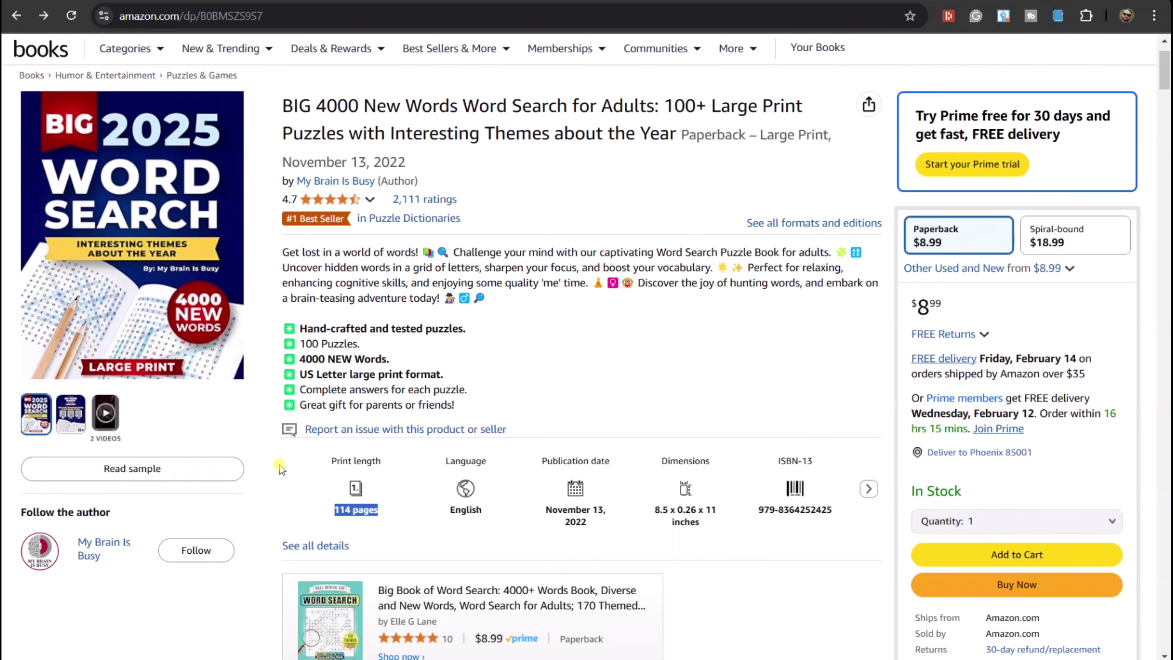
pyautogui.click(280, 468)
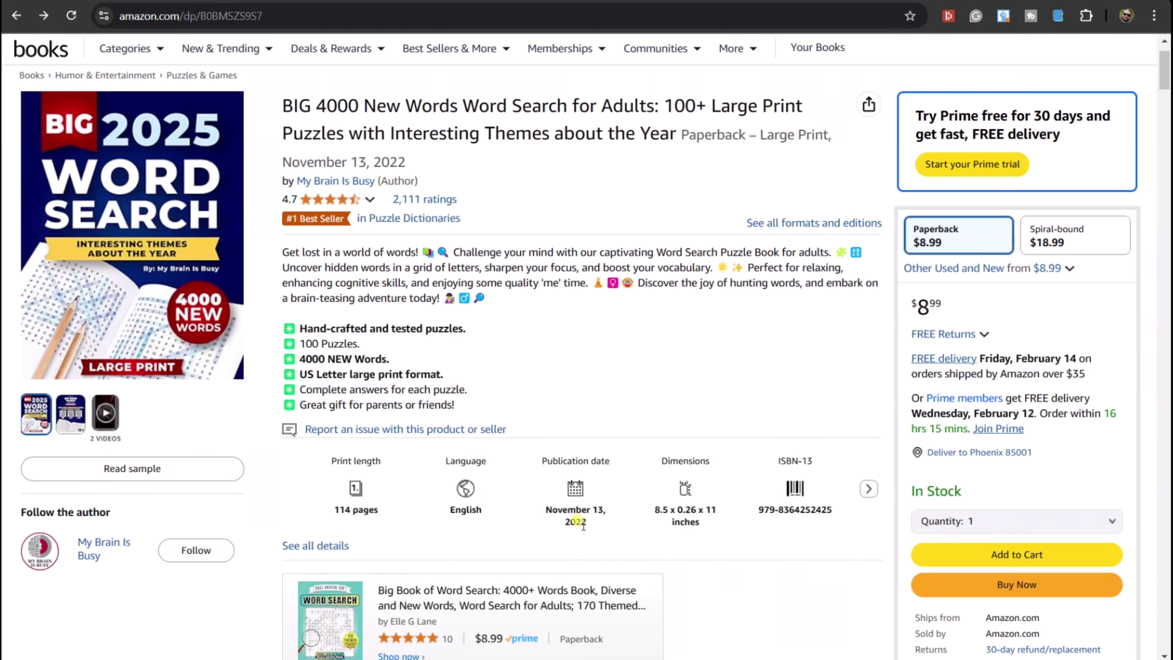
pyautogui.moveTo(595, 530); pyautogui.dragTo(545, 525)
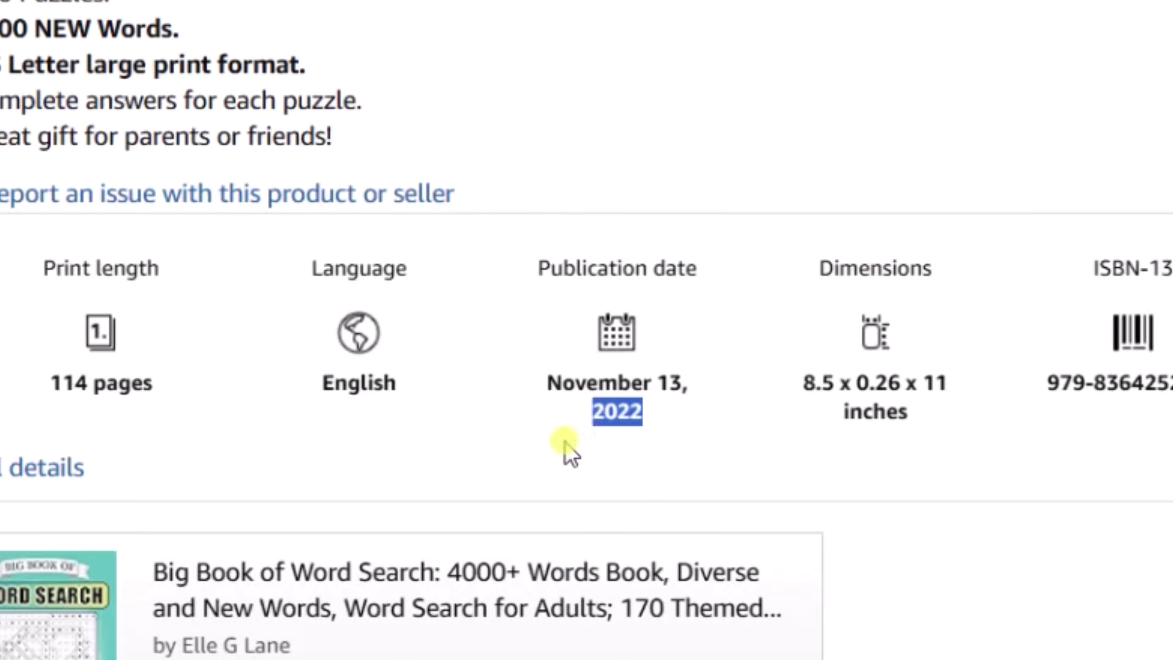
pyautogui.click(227, 386)
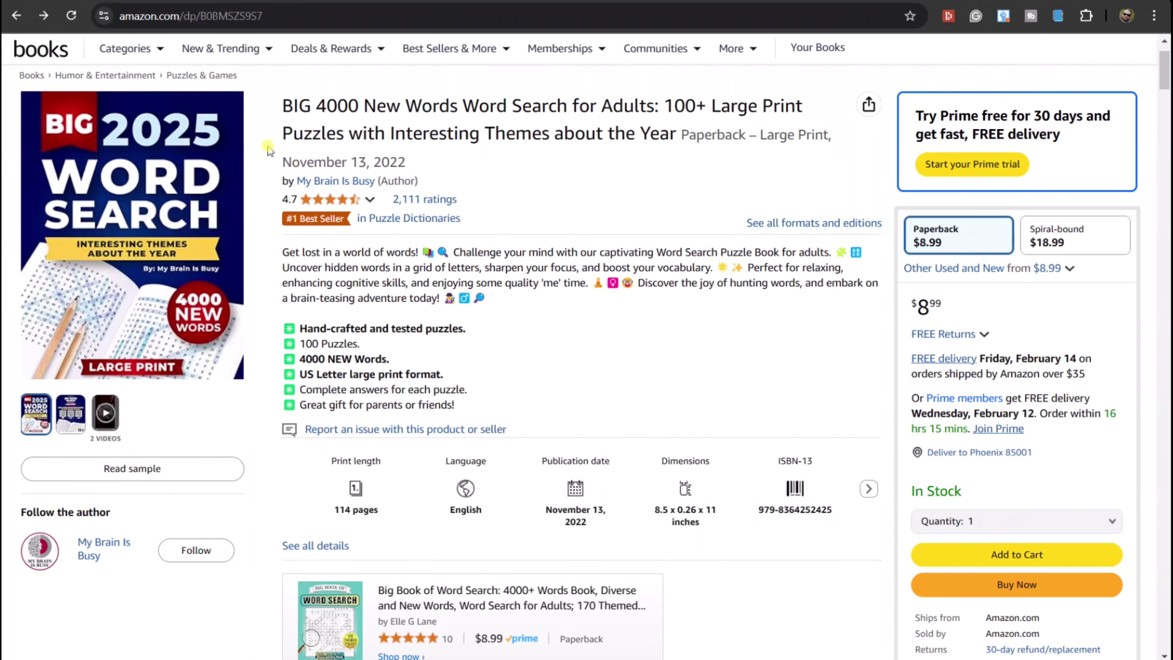
pyautogui.scroll(-15, 266, 156)
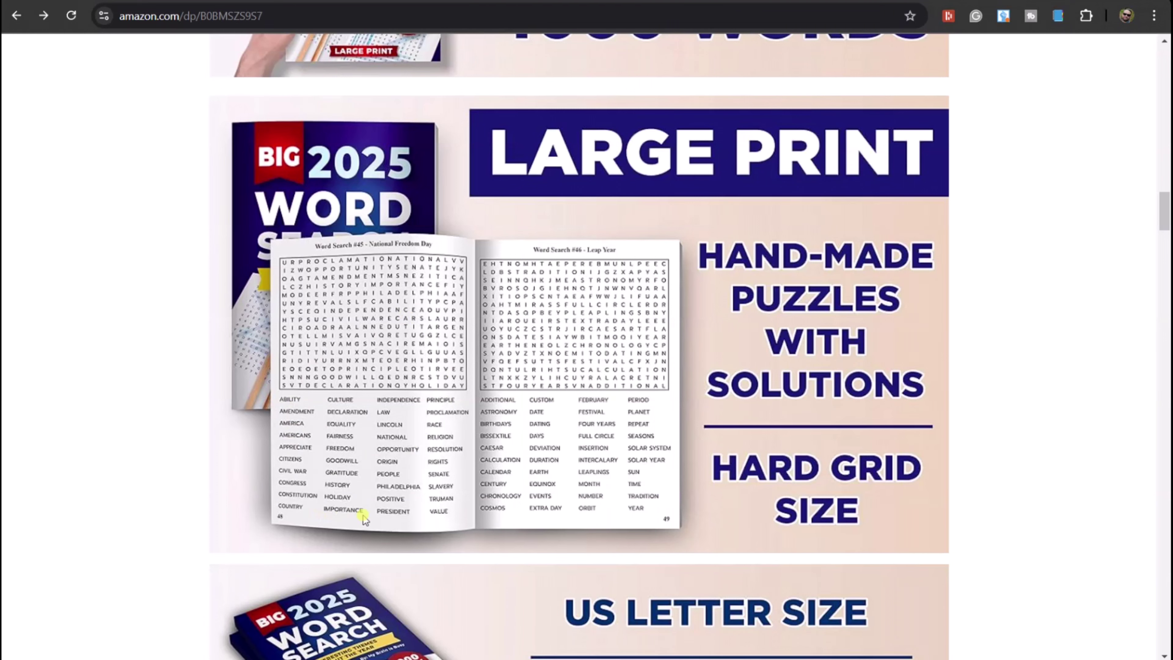
pyautogui.scroll(5, 539, 395)
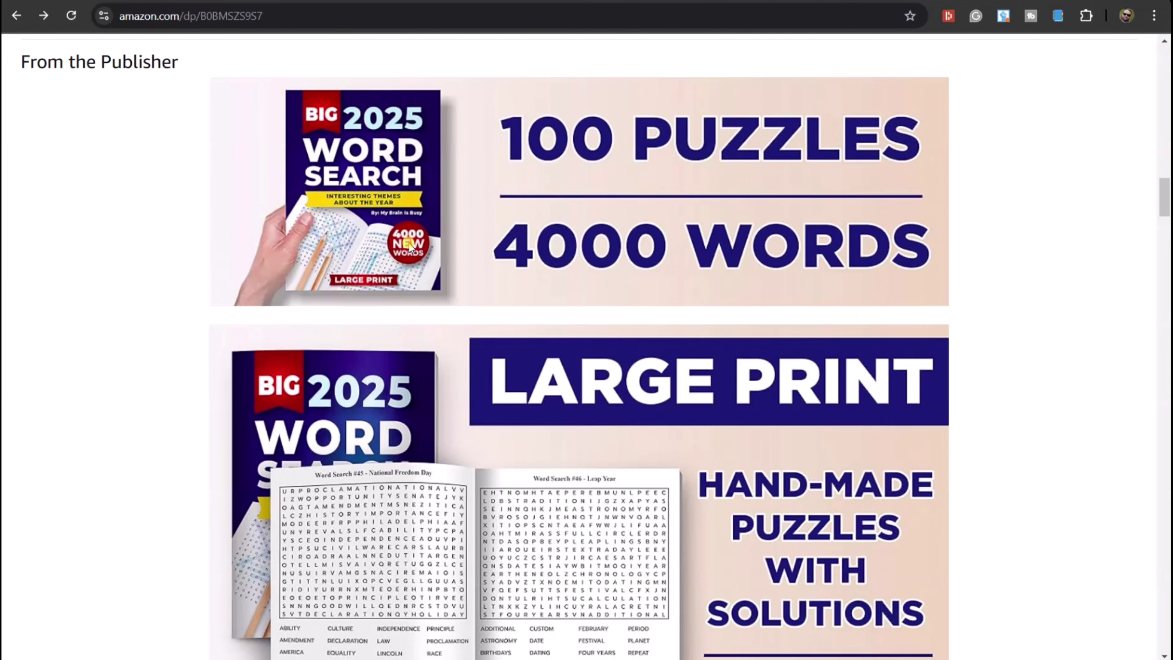
pyautogui.scroll(-20, 217, 285)
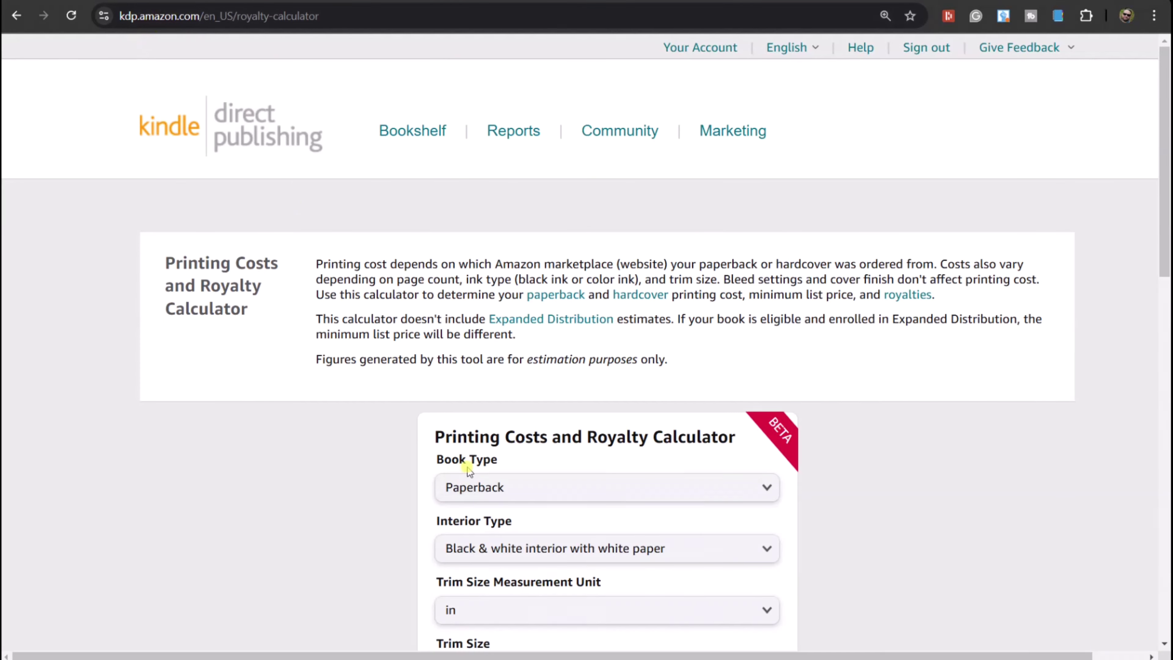
# Review the paperback's inputs and the Amazon.com estimated royalty in the KDP Printing Costs and Royalty Calculator.
pyautogui.scroll(-1, 688, 438)
pyautogui.scroll(-5, 689, 438)
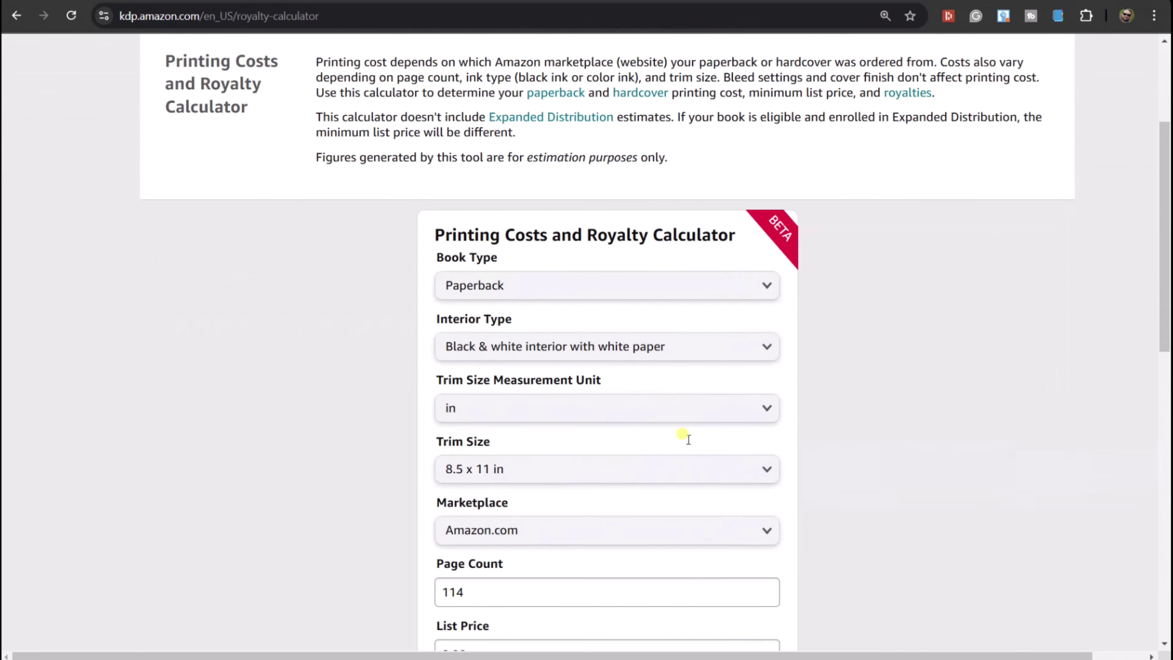
pyautogui.scroll(-1, 457, 463)
pyautogui.scroll(-2, 467, 500)
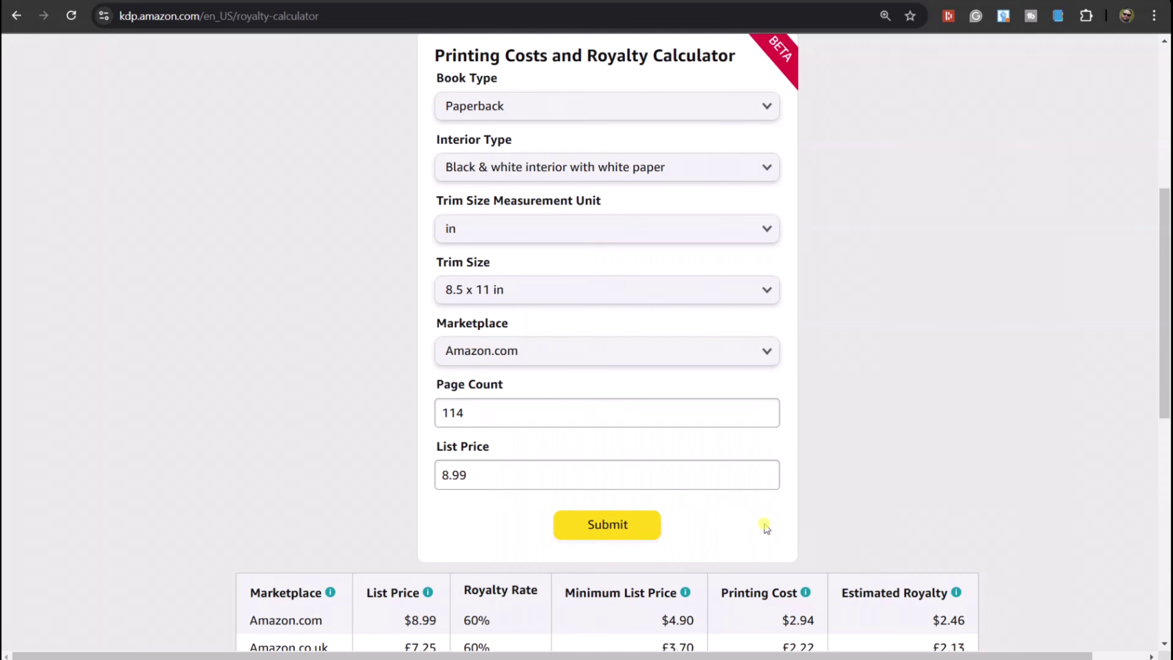
pyautogui.scroll(-4, 888, 516)
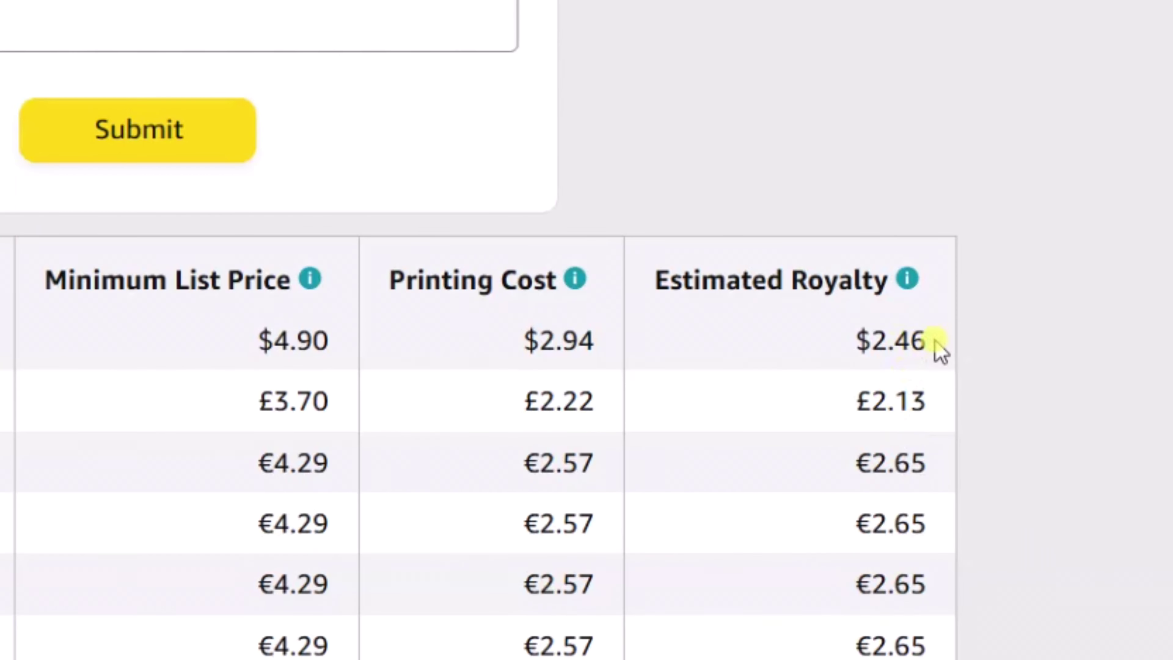
pyautogui.moveTo(929, 350); pyautogui.dragTo(846, 340)
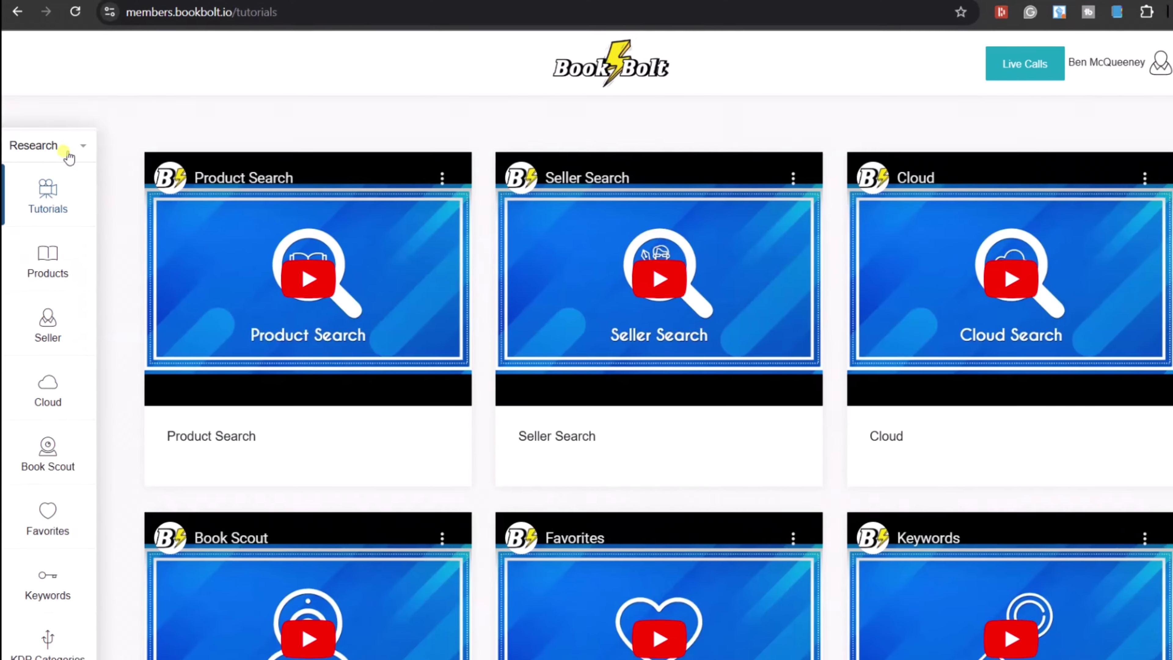
# Switch to Book Bolt's Create tools and open BookBolt Studio.
pyautogui.click(68, 157)
pyautogui.click(32, 226)
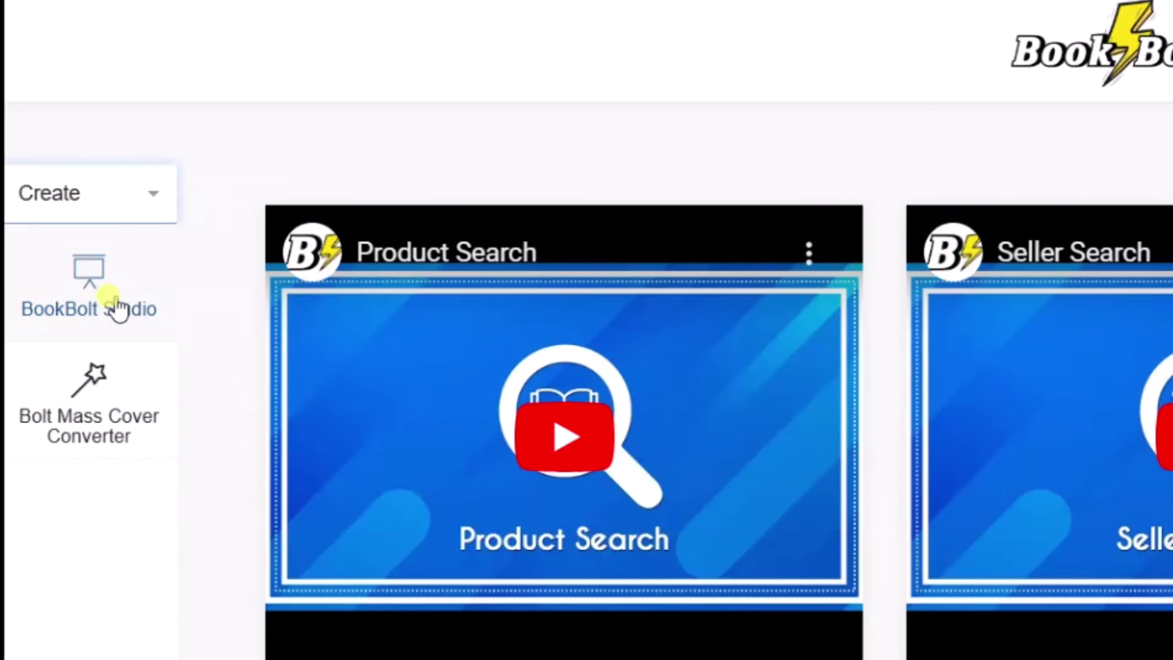
pyautogui.click(115, 306)
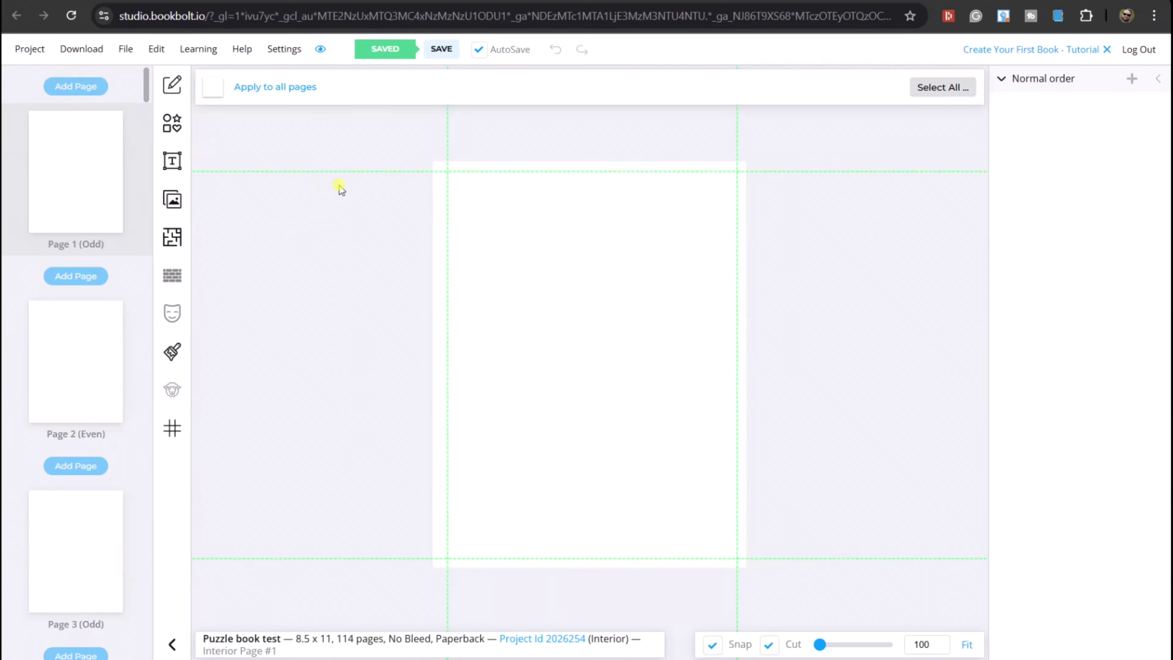
# Create a new "Puzzle book test" paperback interior project with a page count of 40.
pyautogui.click(28, 50)
pyautogui.click(44, 89)
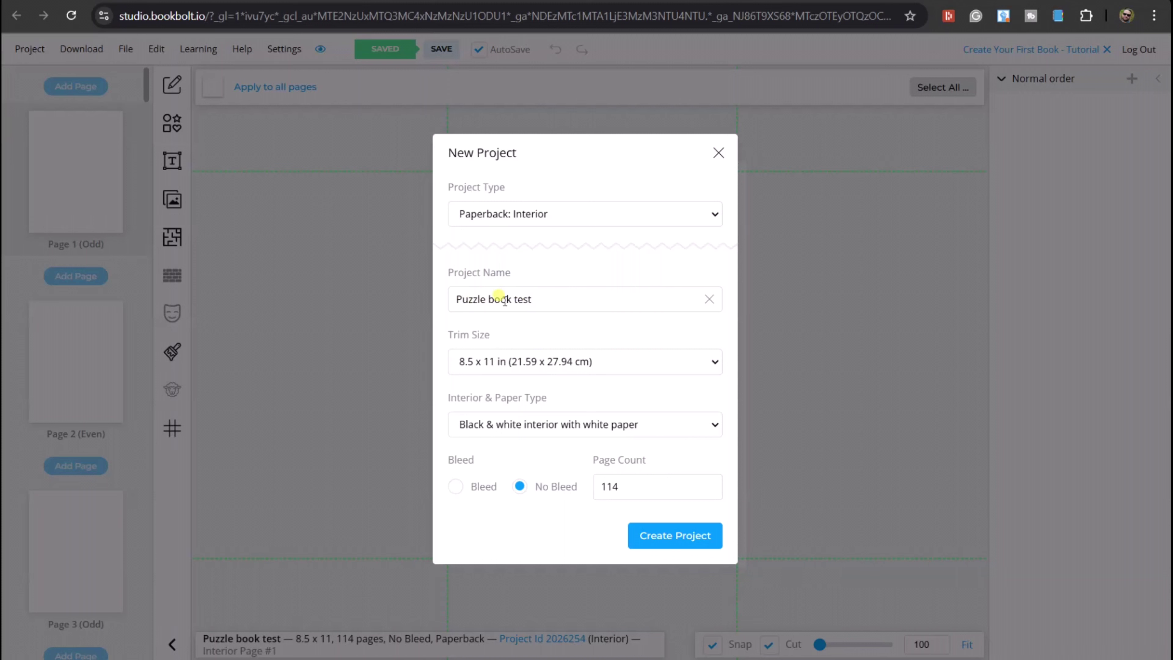
pyautogui.moveTo(628, 487); pyautogui.dragTo(599, 487)
pyautogui.write('4')
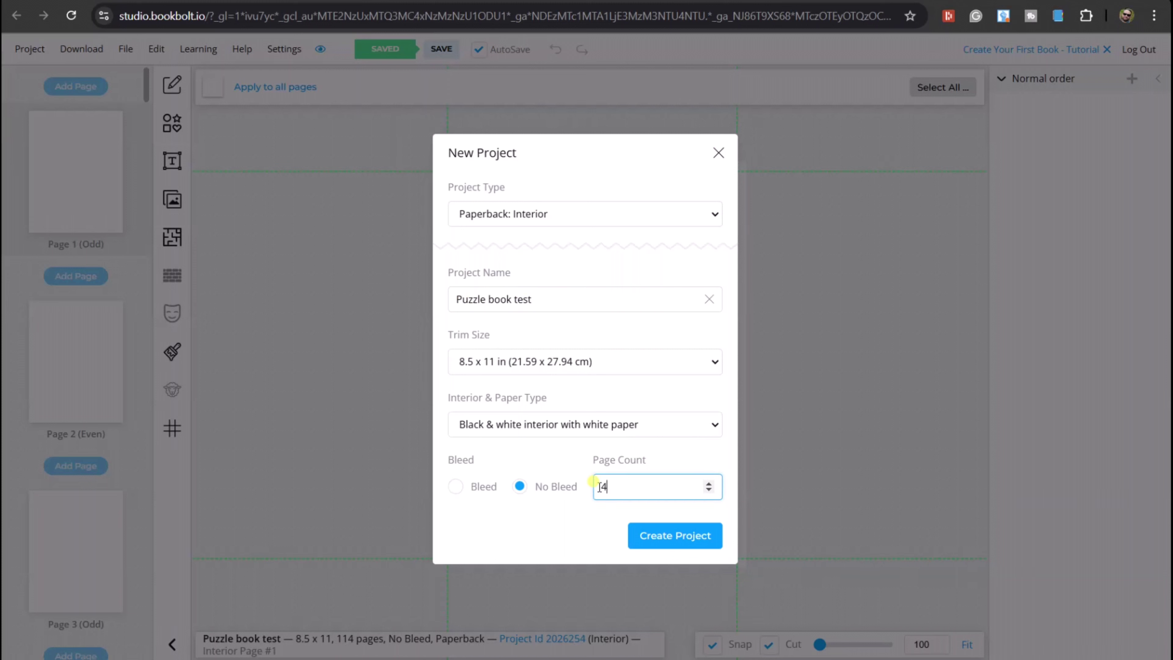
pyautogui.write('0')
pyautogui.click(671, 539)
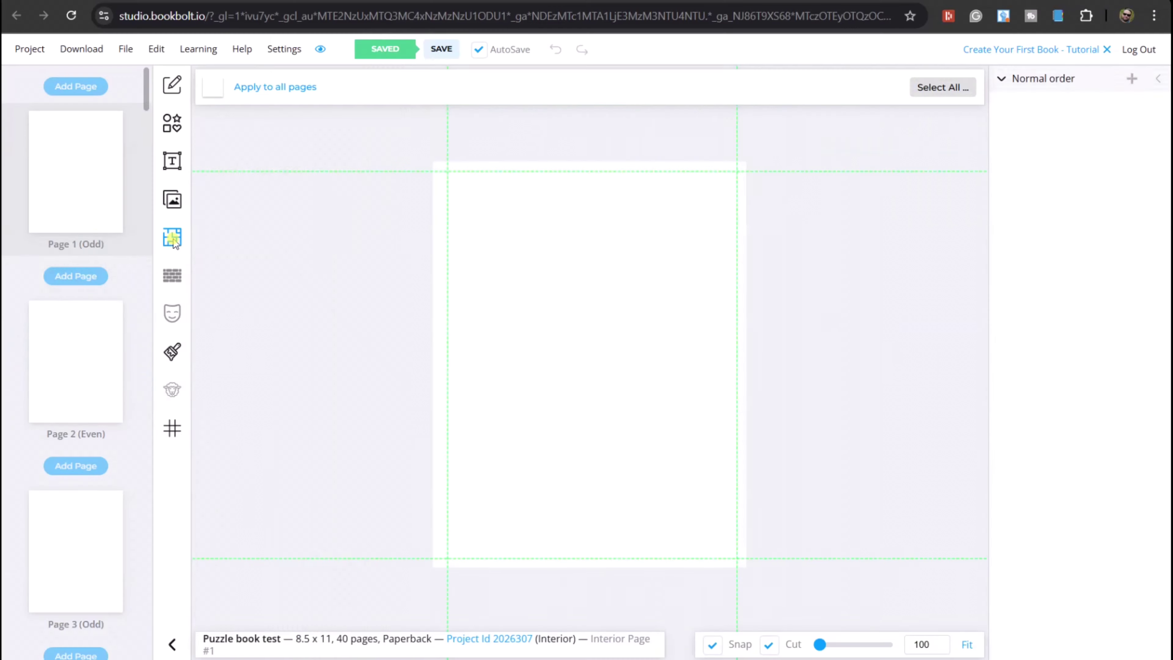
# Choose the Words Search Standard template from the #Word Puzzle category of the Interior Templates Library.
pyautogui.click(318, 273)
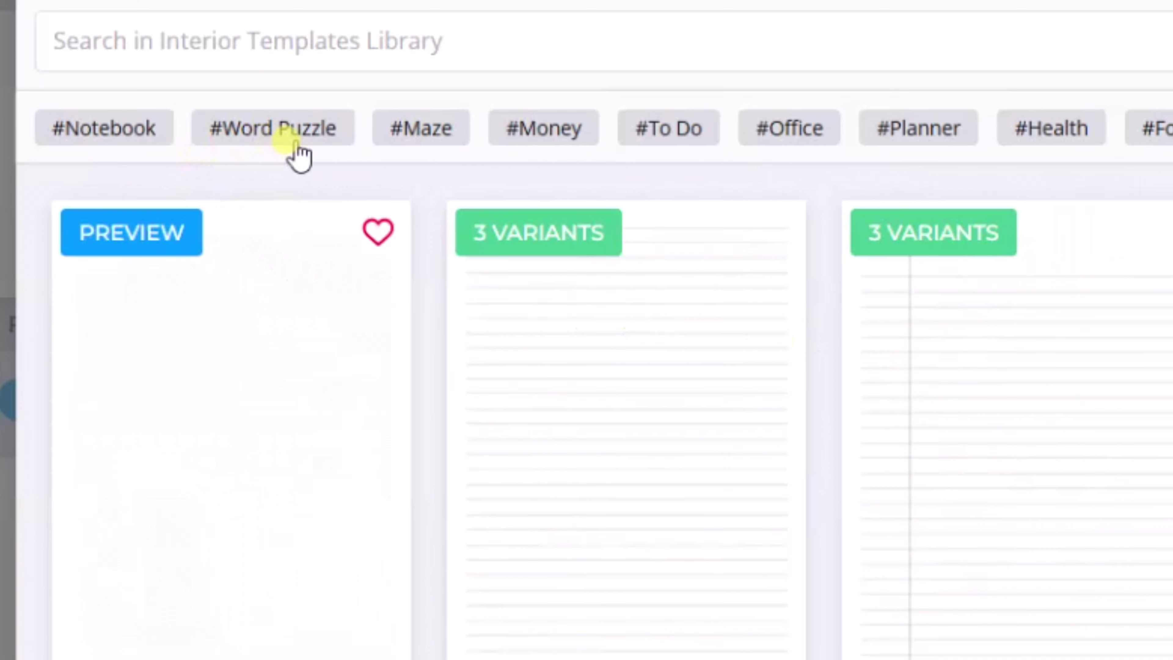
pyautogui.click(275, 137)
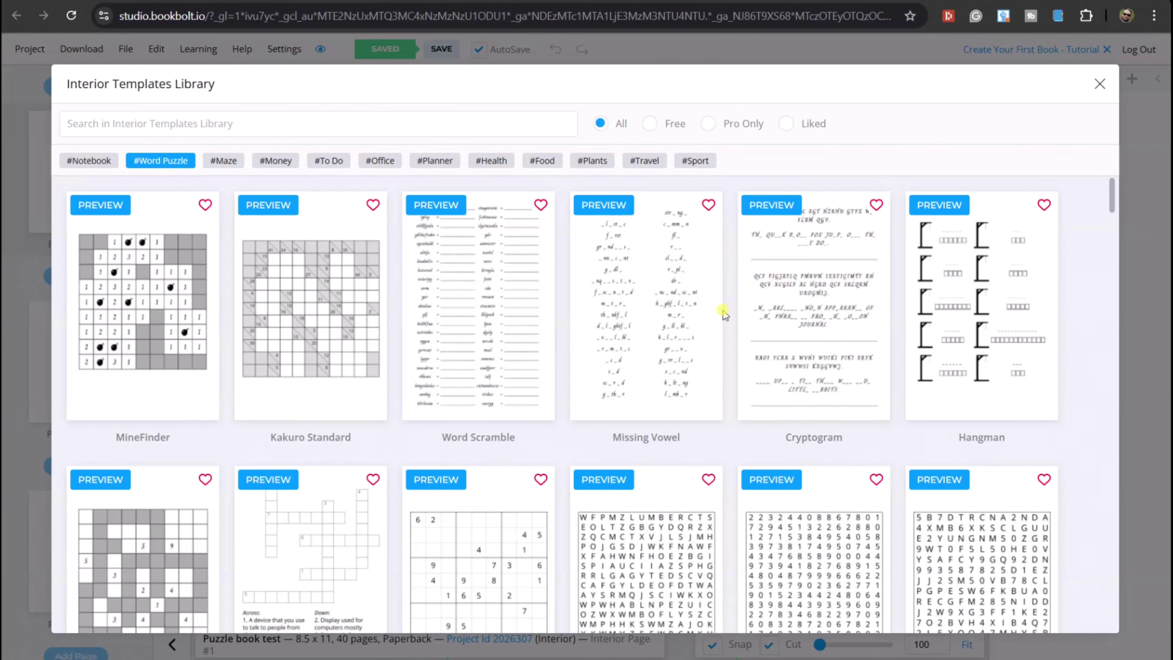
pyautogui.scroll(-5, 718, 317)
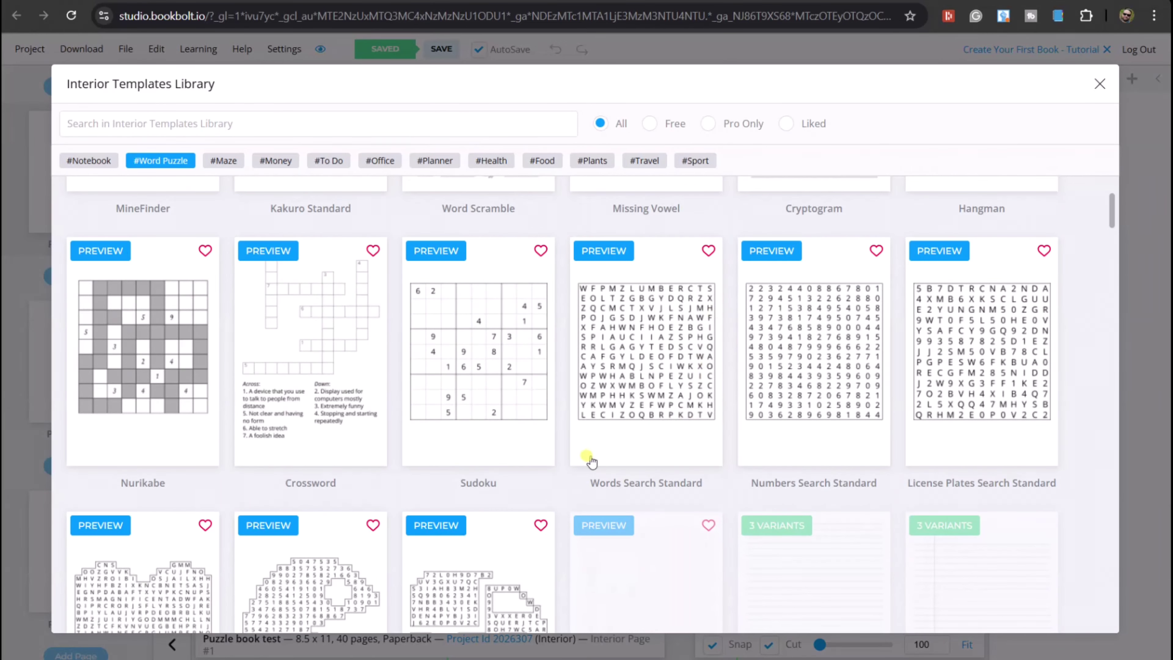
pyautogui.click(661, 332)
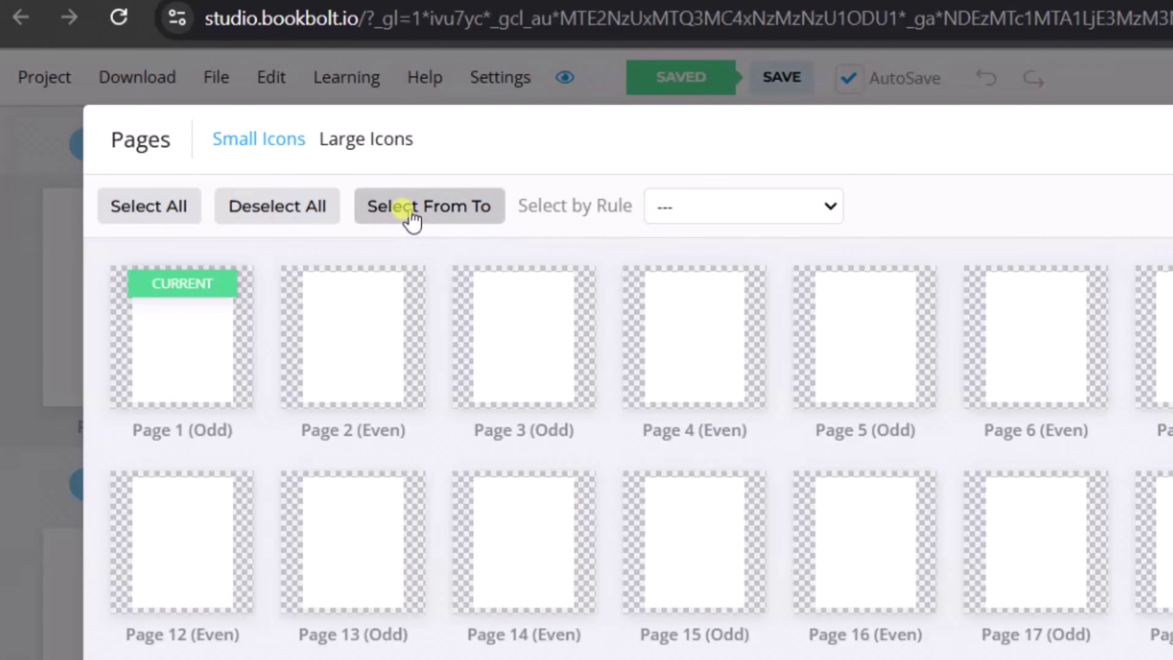
# Select pages 1 to 30 for the word search template and continue to its options.
pyautogui.click(412, 218)
pyautogui.write('1')
pyautogui.click(645, 154)
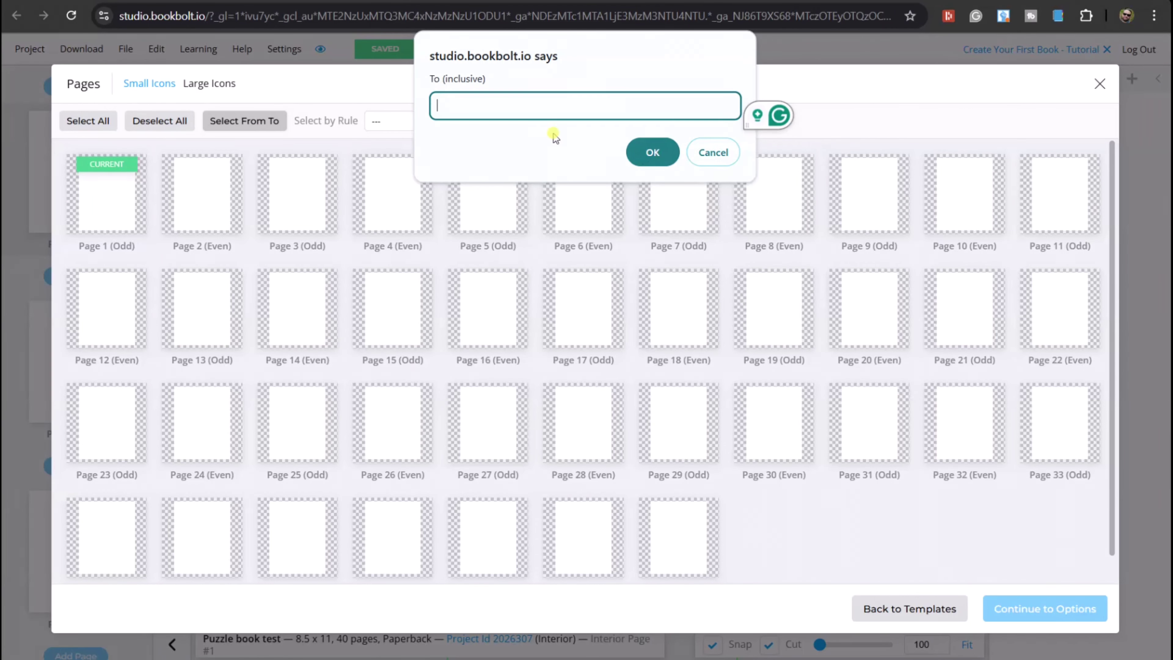
pyautogui.write('3')
pyautogui.click(442, 105)
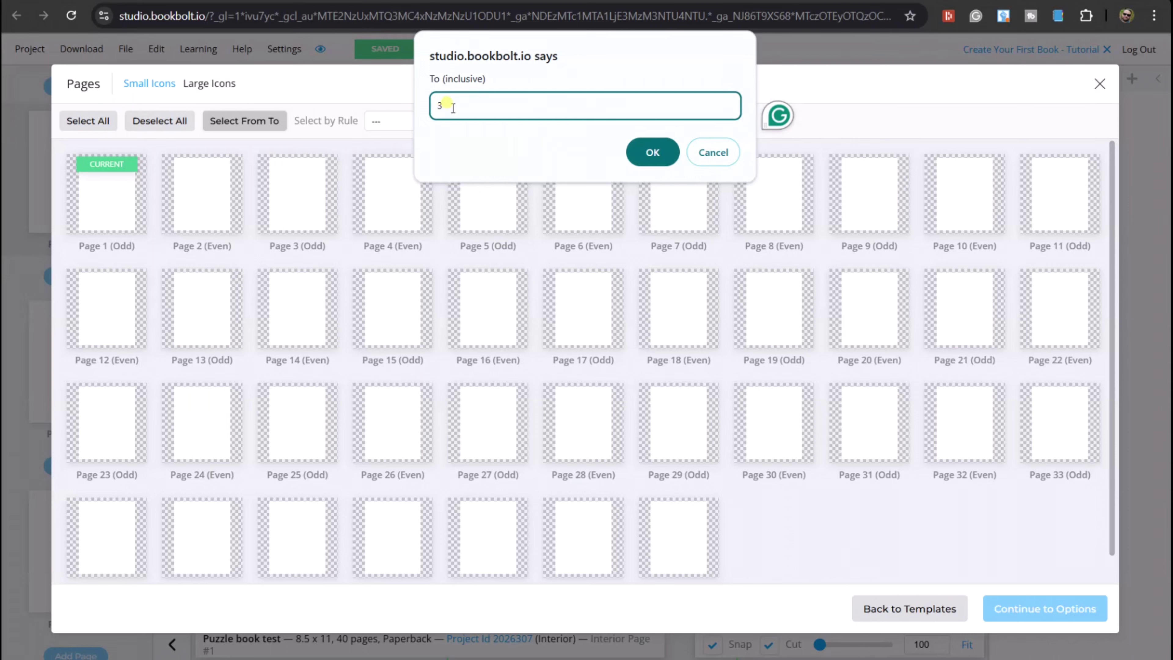
pyautogui.write('0')
pyautogui.click(670, 155)
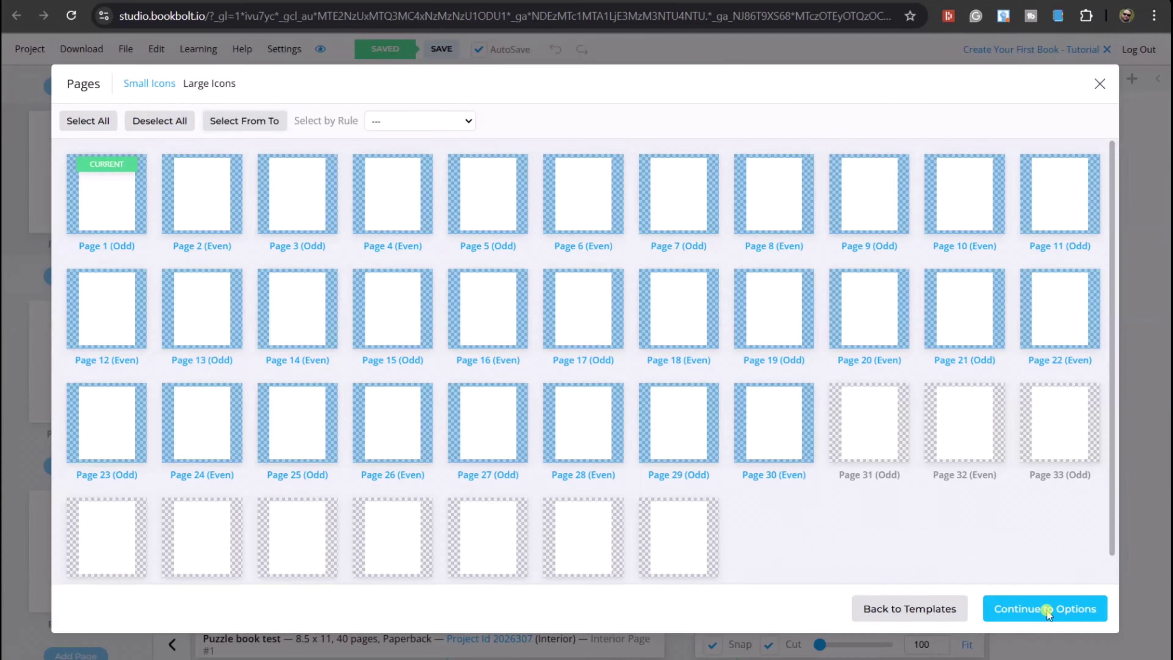
pyautogui.click(1047, 609)
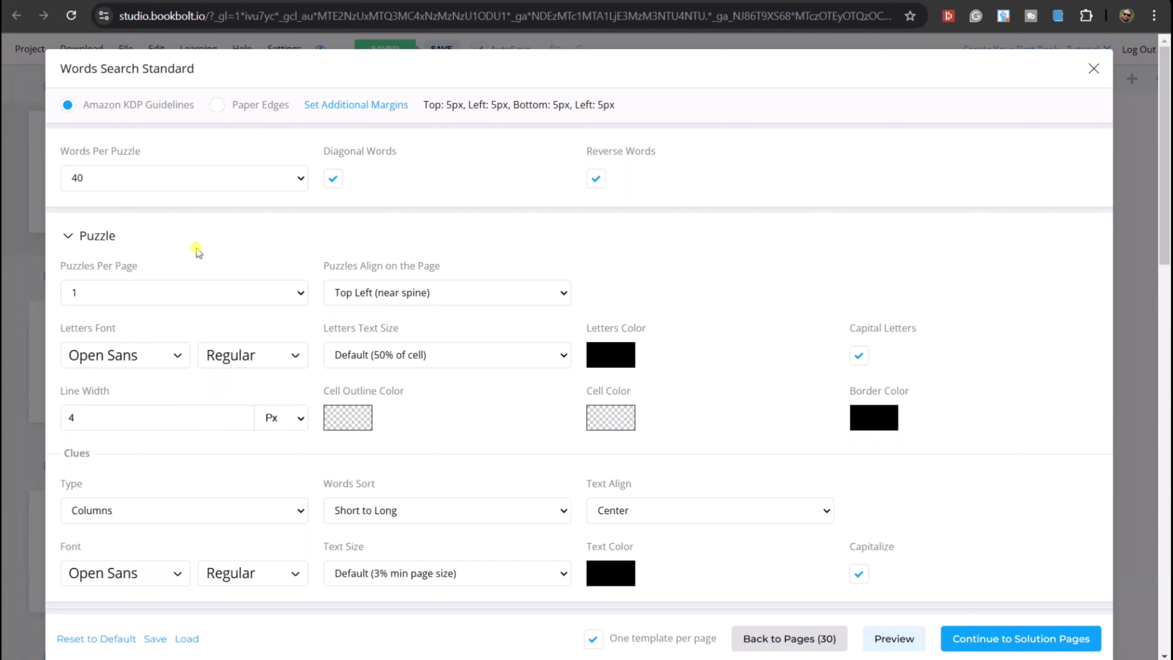
# Set the puzzles' alignment on the page to Middle.
pyautogui.scroll(-2, 442, 250)
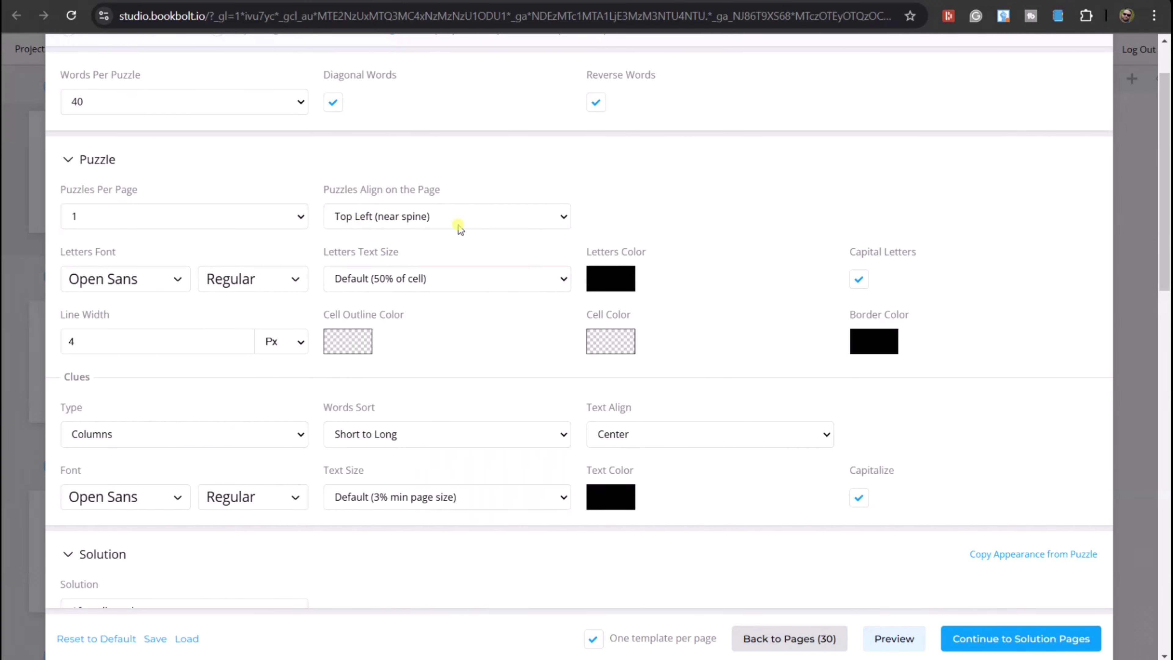
pyautogui.click(494, 224)
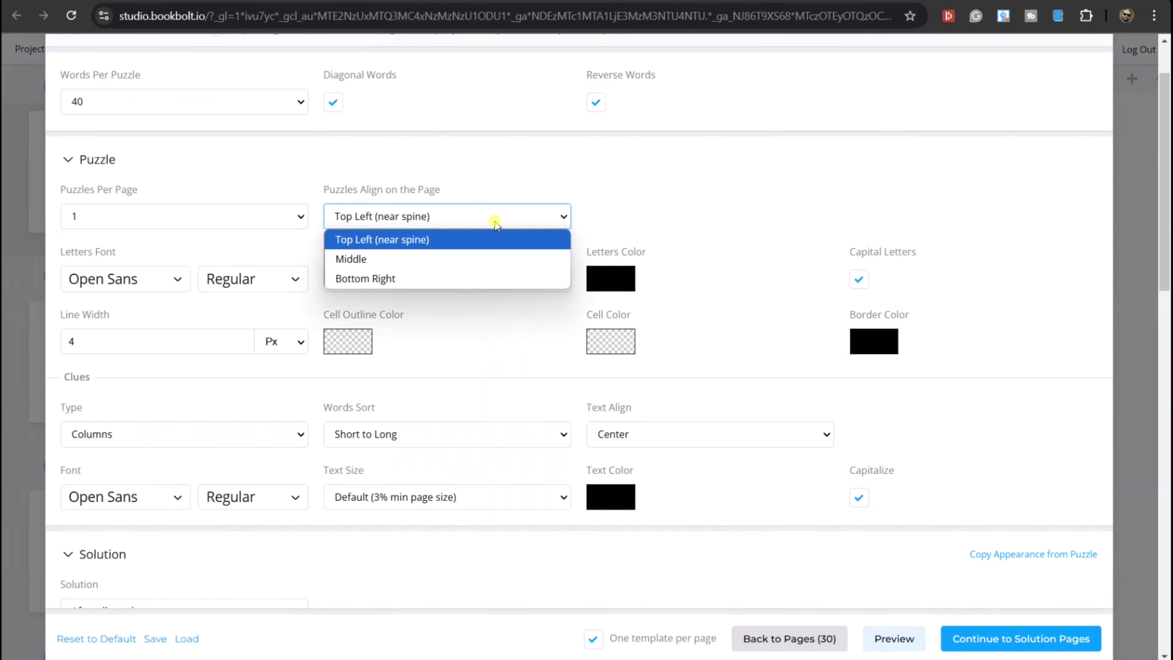
pyautogui.click(417, 262)
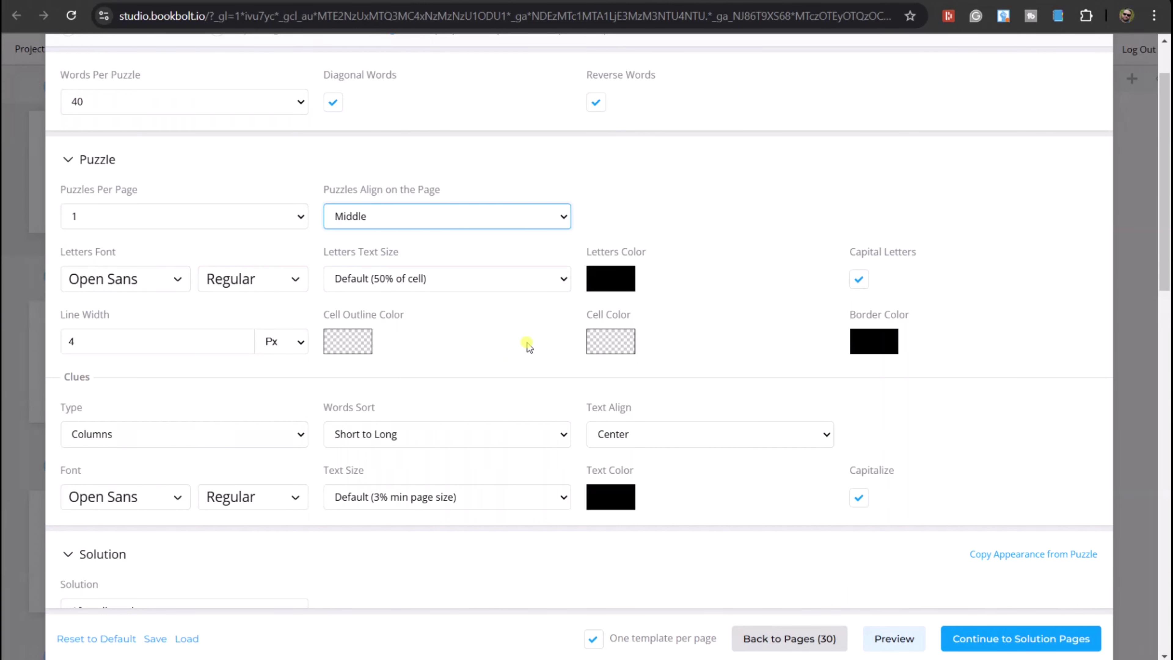
# Review the clue, solution, title and word-list options of the Words Search Standard template.
pyautogui.scroll(-2, 531, 341)
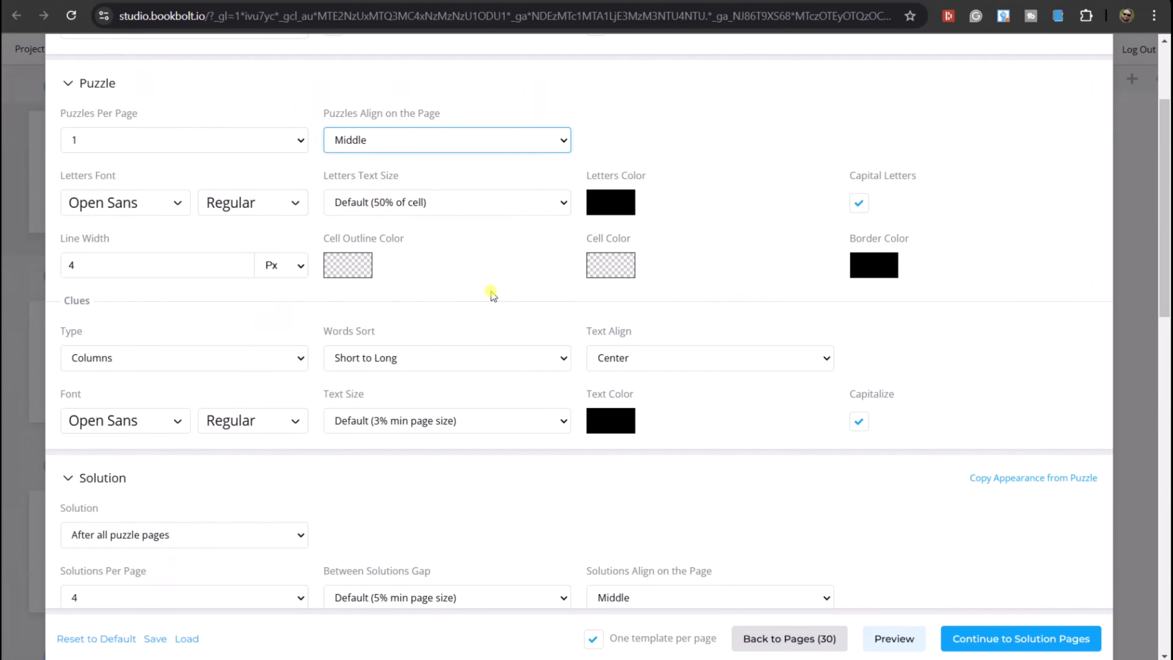
pyautogui.scroll(-5, 501, 289)
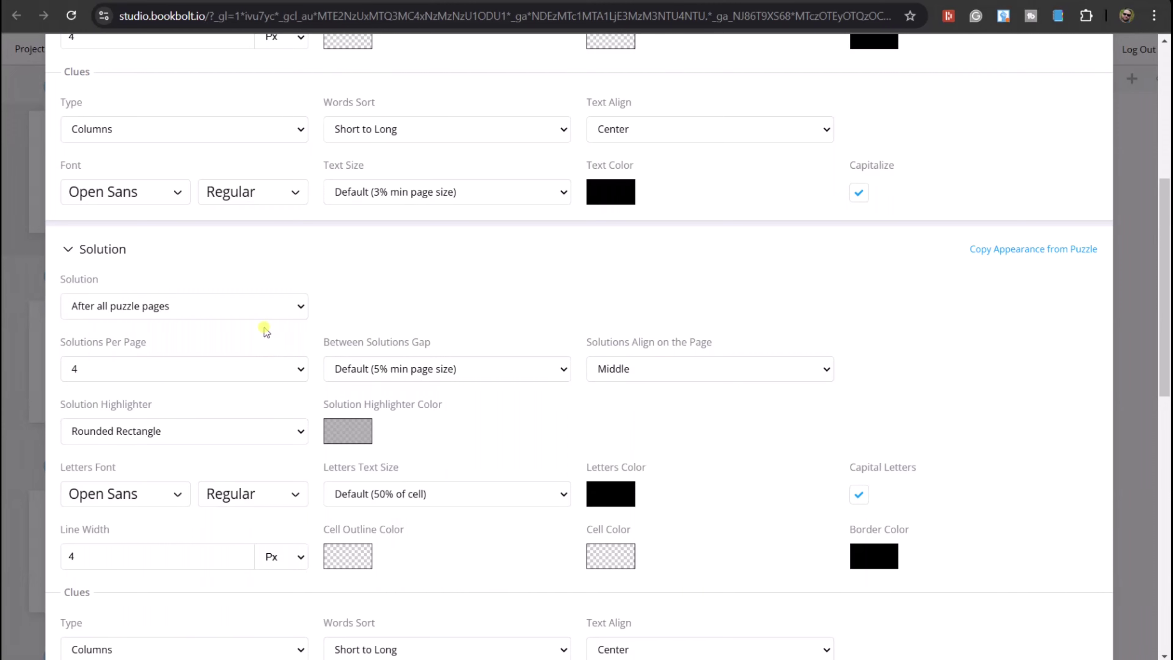
pyautogui.scroll(-5, 437, 280)
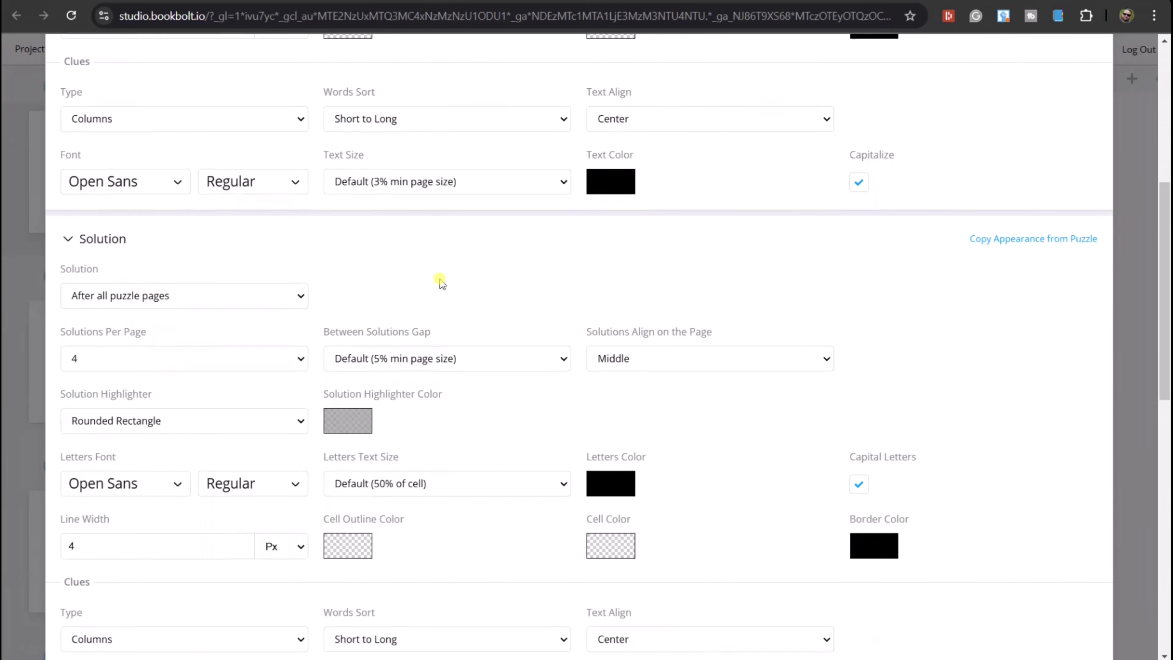
pyautogui.scroll(-4, 440, 281)
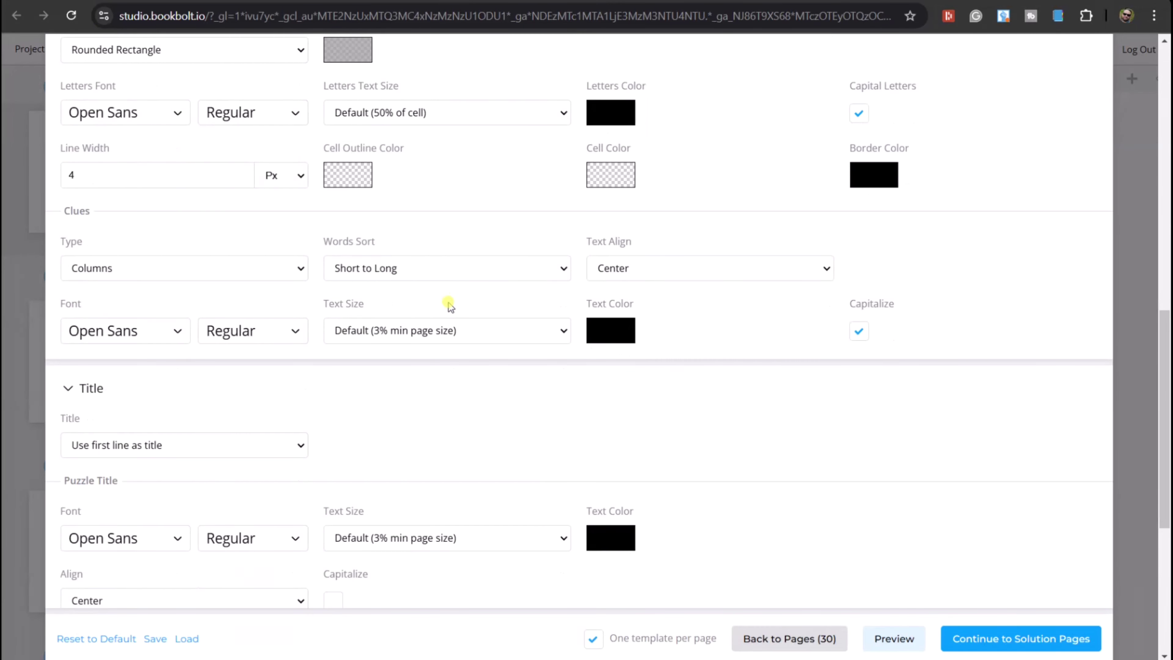
pyautogui.scroll(-3, 448, 304)
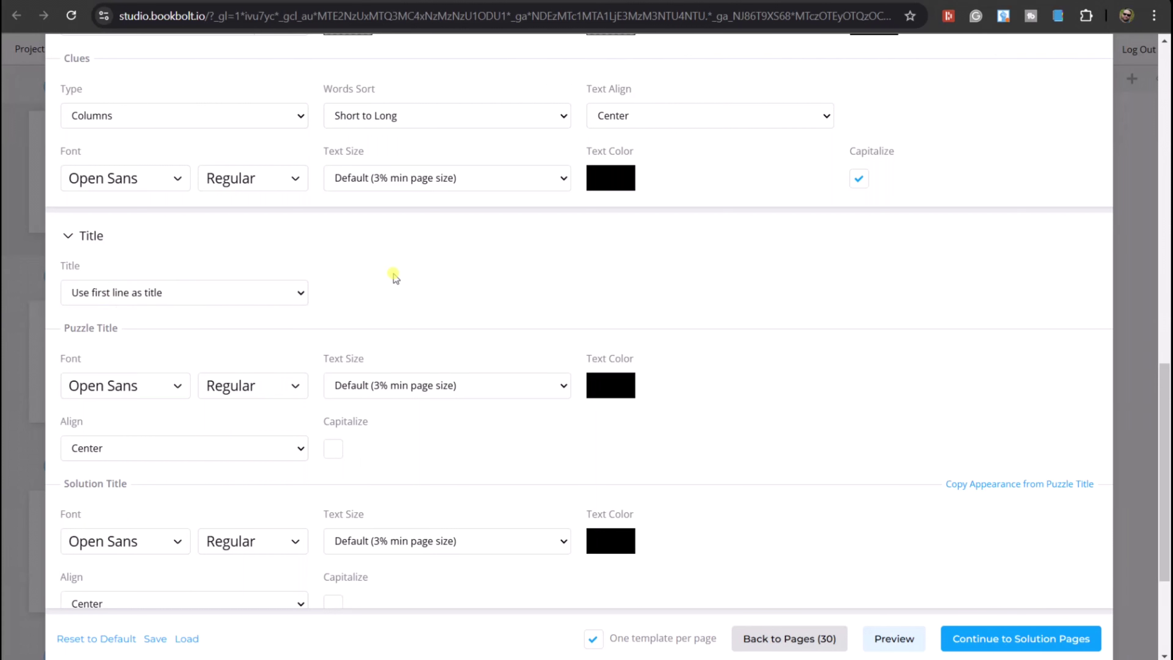
pyautogui.scroll(-3, 438, 283)
pyautogui.scroll(2, 442, 273)
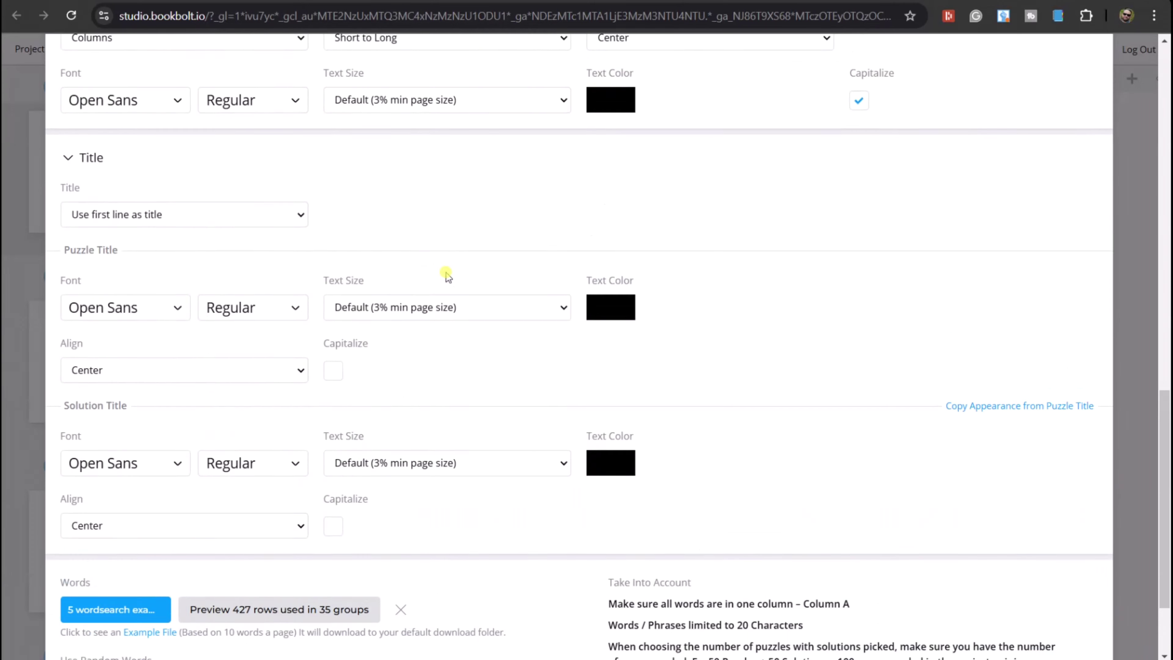
pyautogui.scroll(-2, 441, 275)
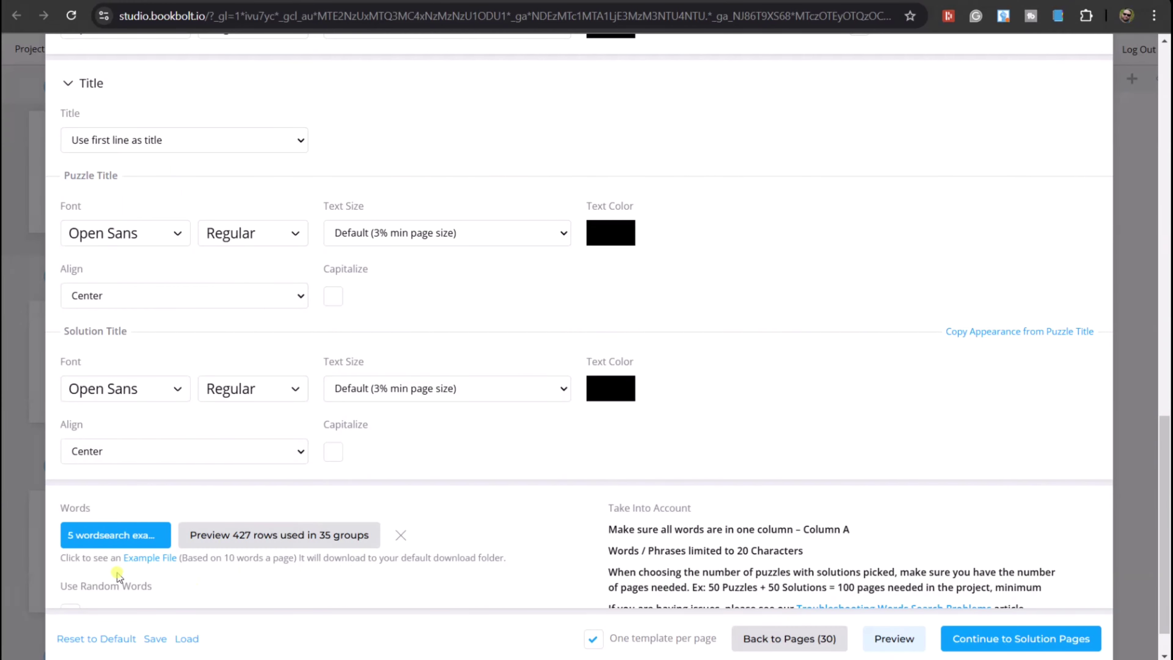
pyautogui.scroll(-1, 156, 566)
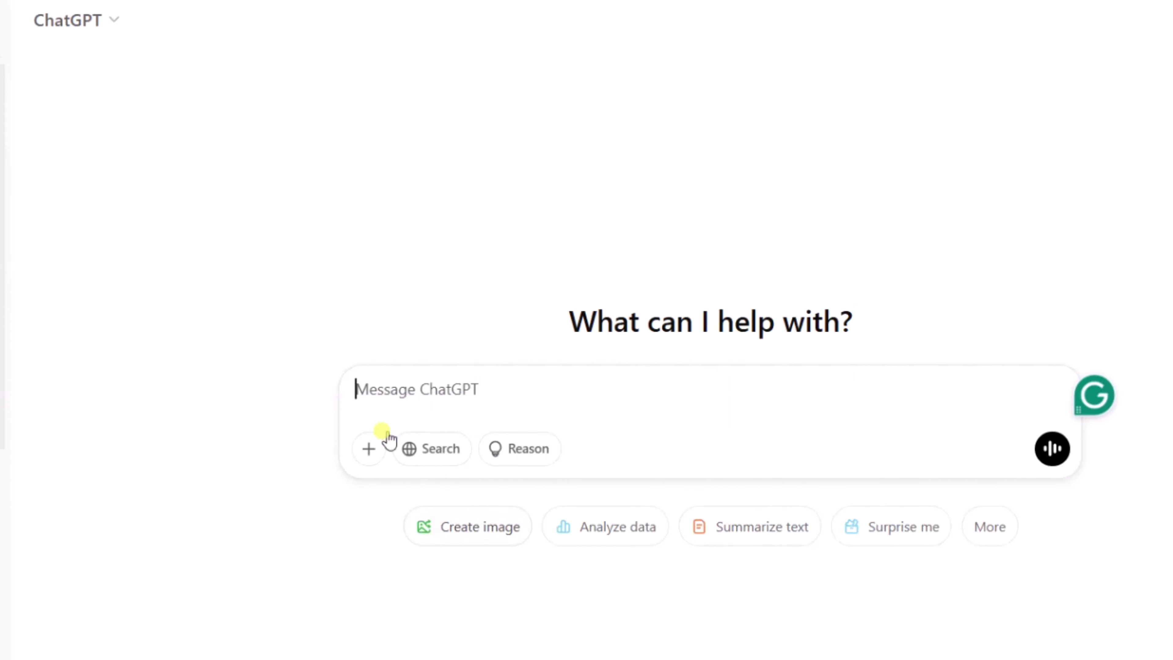
# Have ChatGPT generate 5 random 40-word wordlists in columns with a title at the top of each, and look through the lists.
pyautogui.write('please generate 5 random 40-word wordlists in columns with a title at the top of each list.')
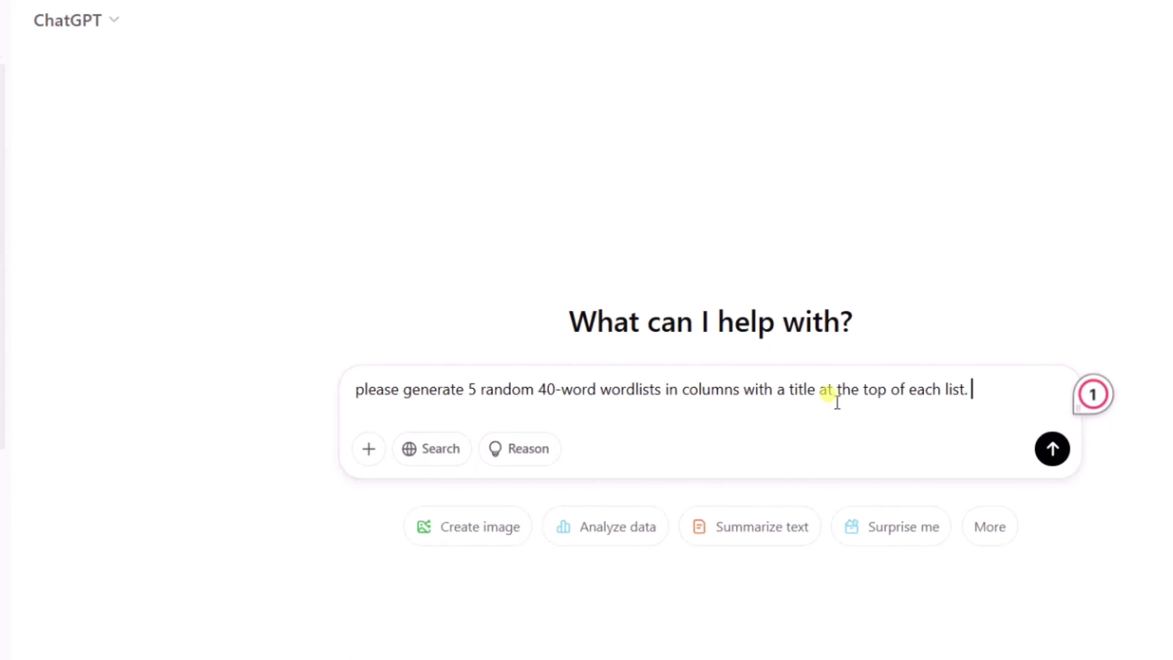
pyautogui.click(1052, 448)
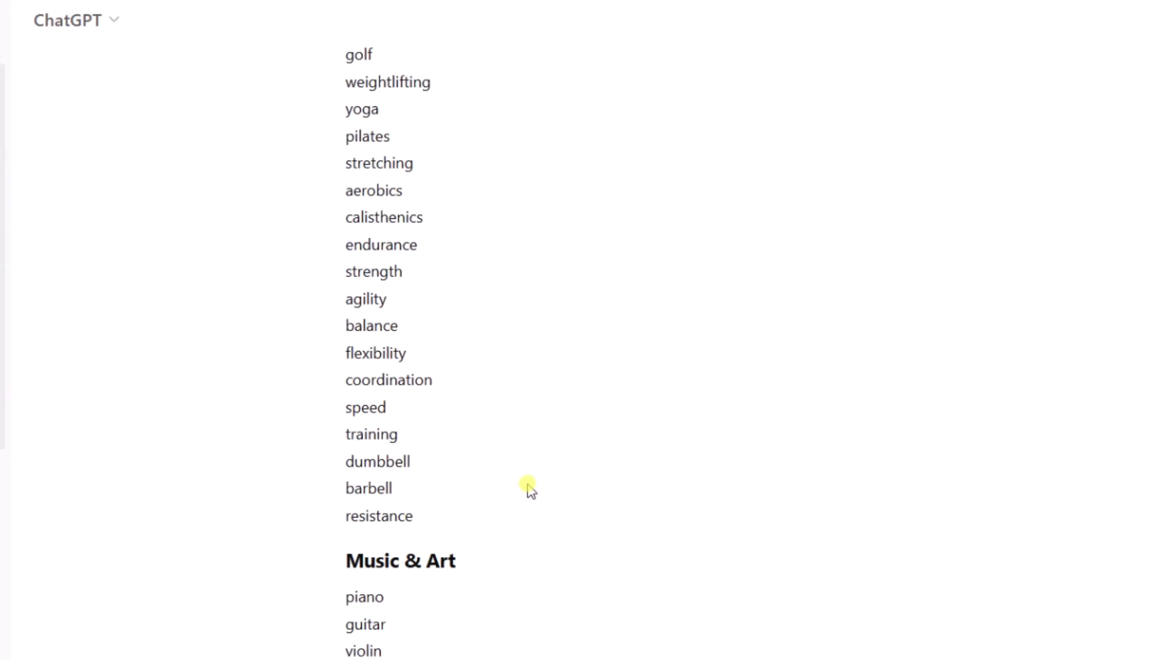
pyautogui.scroll(-2, 527, 480)
pyautogui.scroll(-3, 504, 402)
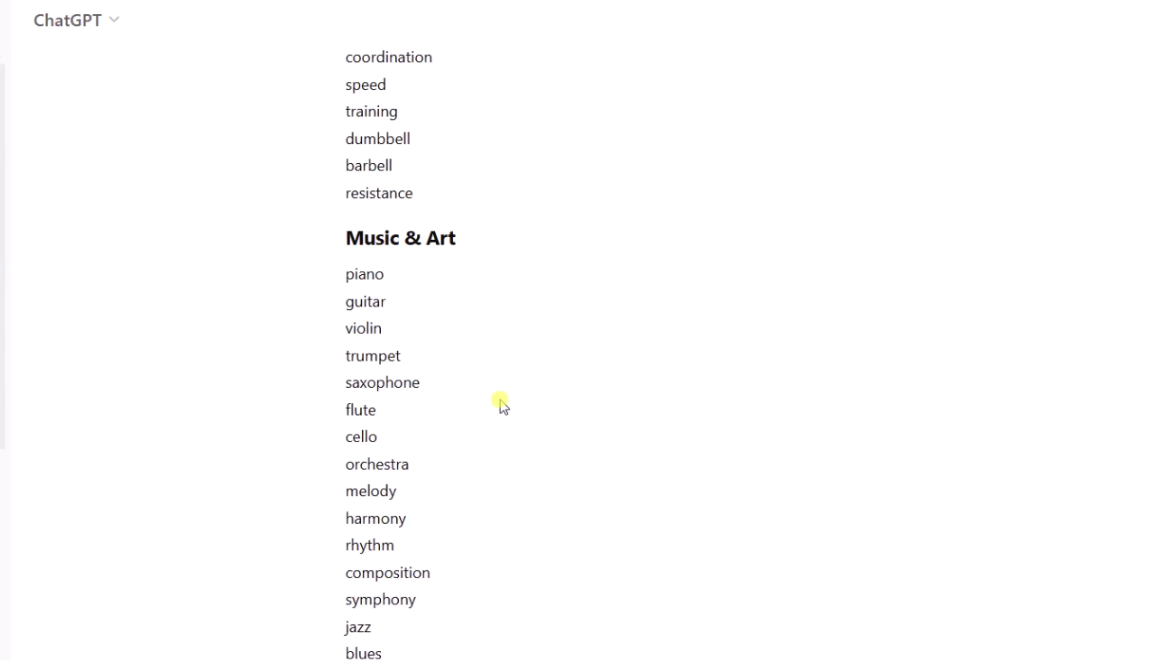
pyautogui.scroll(-2, 566, 354)
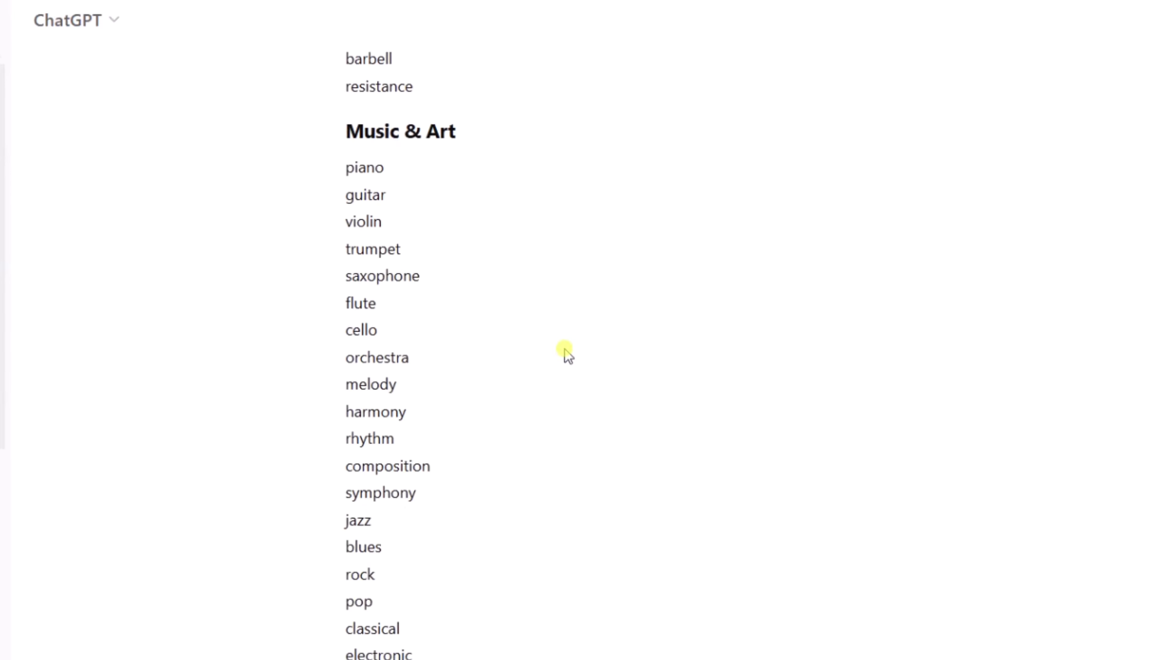
pyautogui.scroll(-3, 558, 356)
pyautogui.scroll(-6, 559, 356)
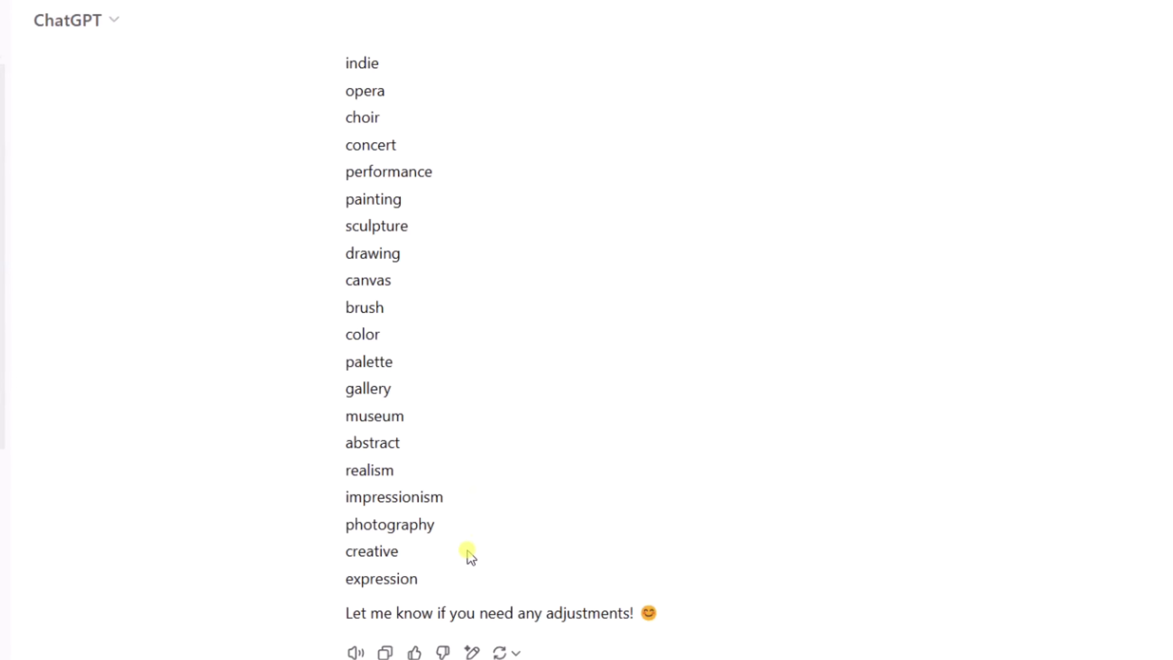
# Copy the generated wordlists and paste them into column A of the wordsSearchStandard_example sheet in Excel, starting at cell A1.
pyautogui.moveTo(453, 579); pyautogui.dragTo(361, 388)
pyautogui.scroll(15, 356, 390)
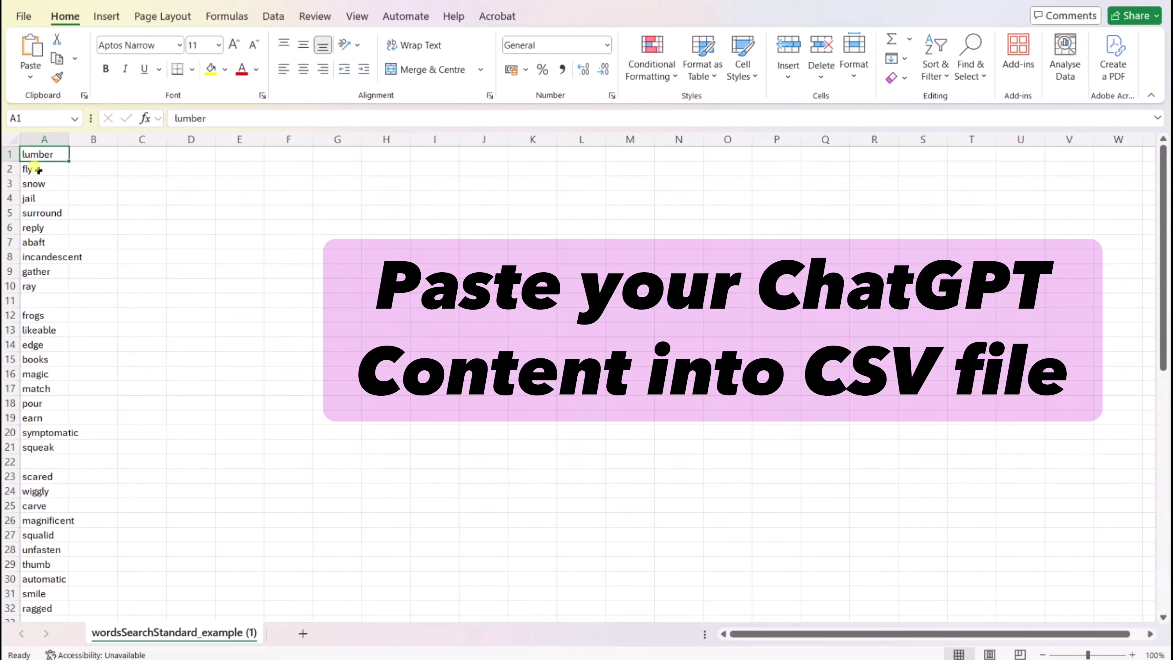
pyautogui.hotkey('ctrl', 'v')
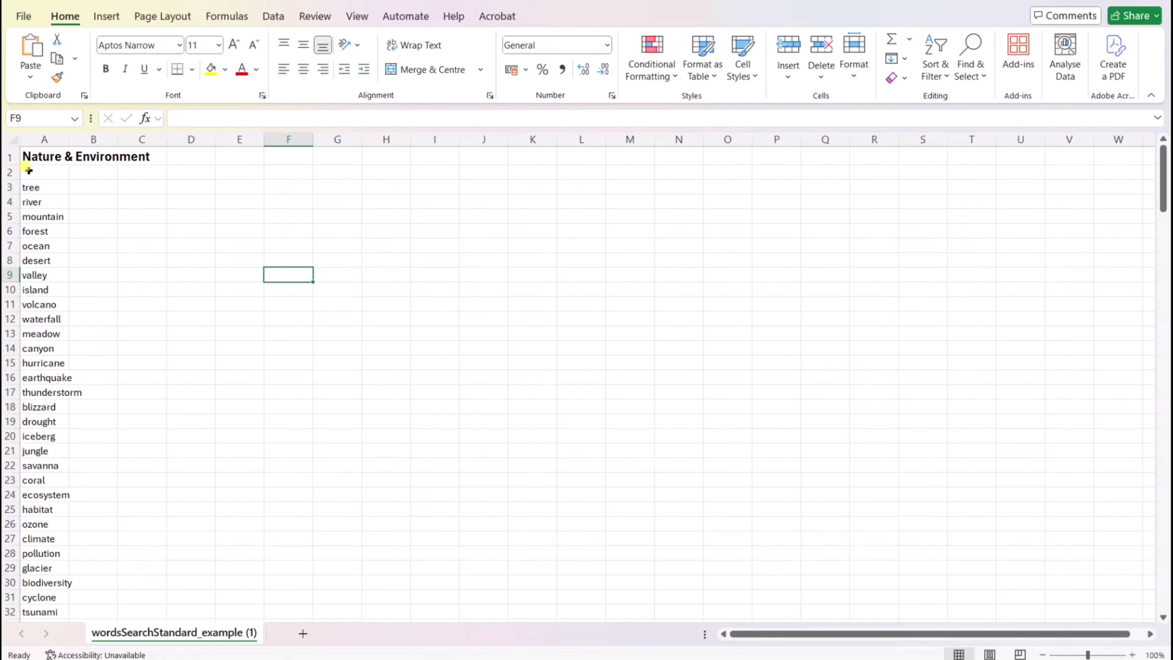
# Delete the blank rows directly beneath the Nature & Environment and Technology & Science titles and check the completed word list.
pyautogui.click(12, 173)
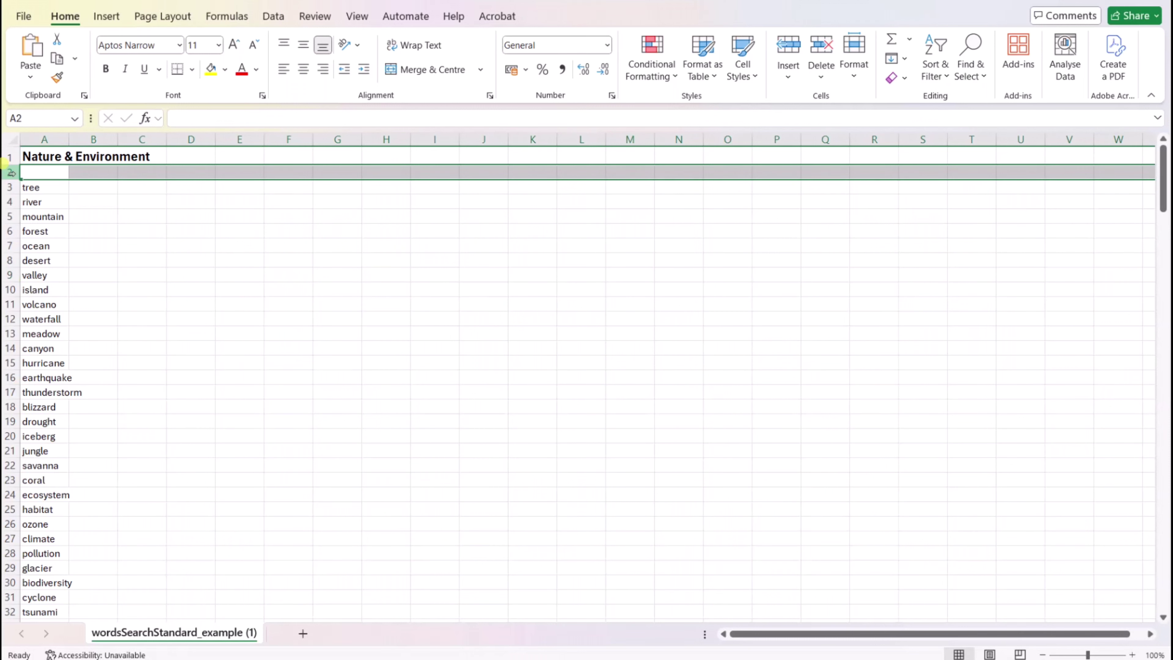
pyautogui.rightClick(13, 173)
pyautogui.click(58, 346)
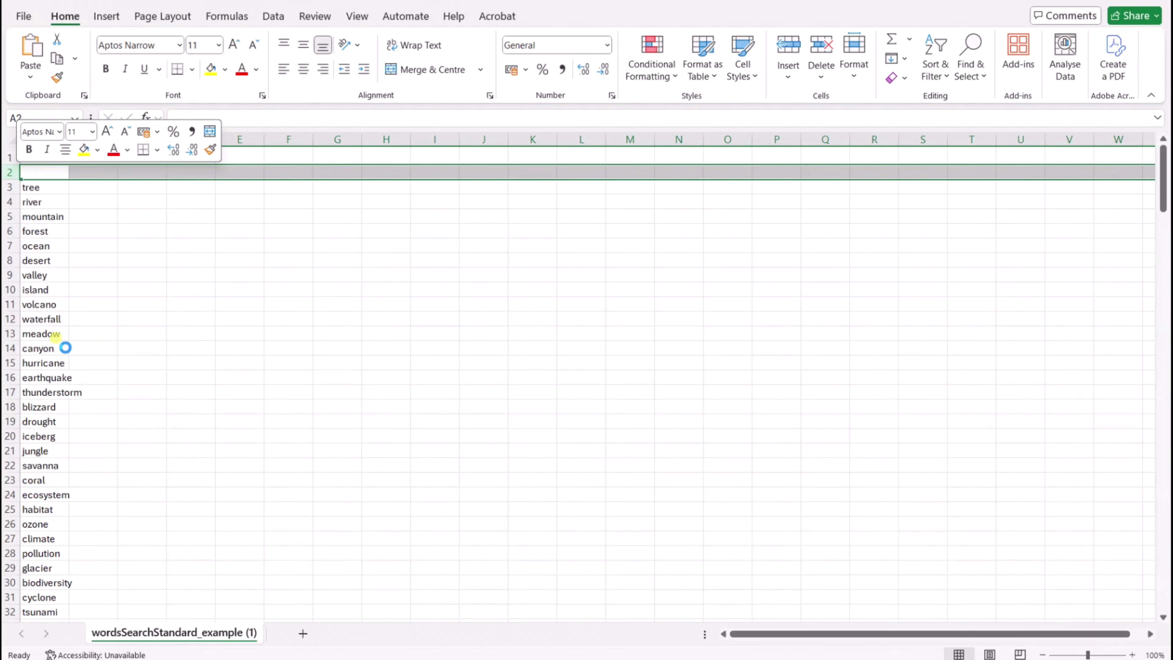
pyautogui.scroll(-8, 72, 342)
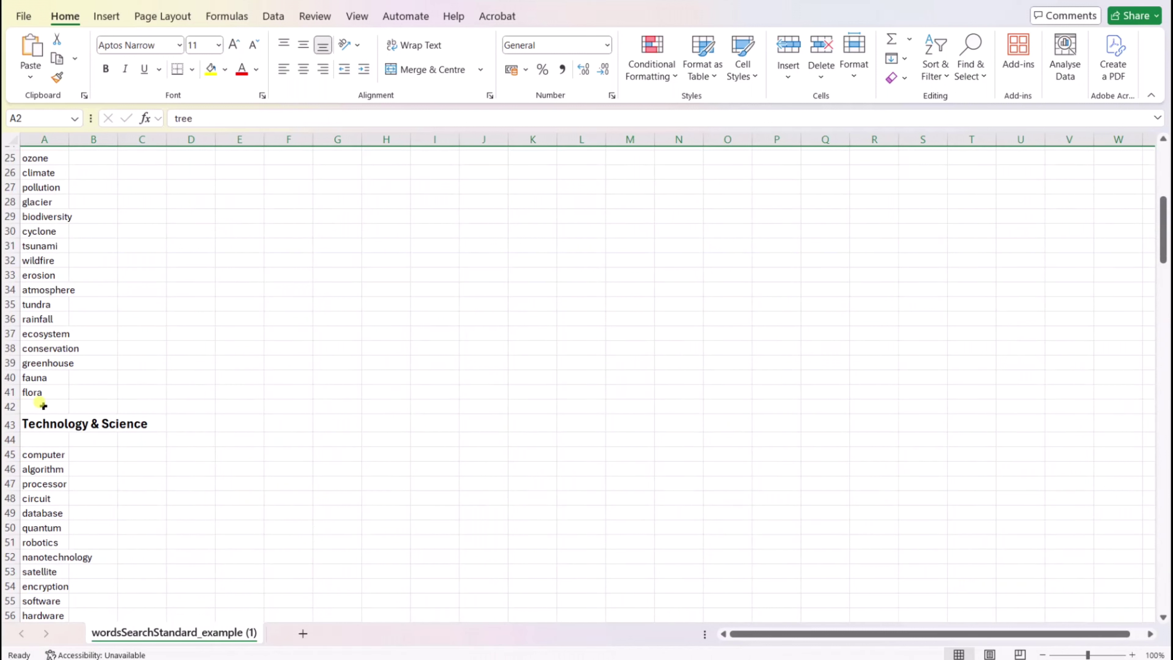
pyautogui.rightClick(10, 438)
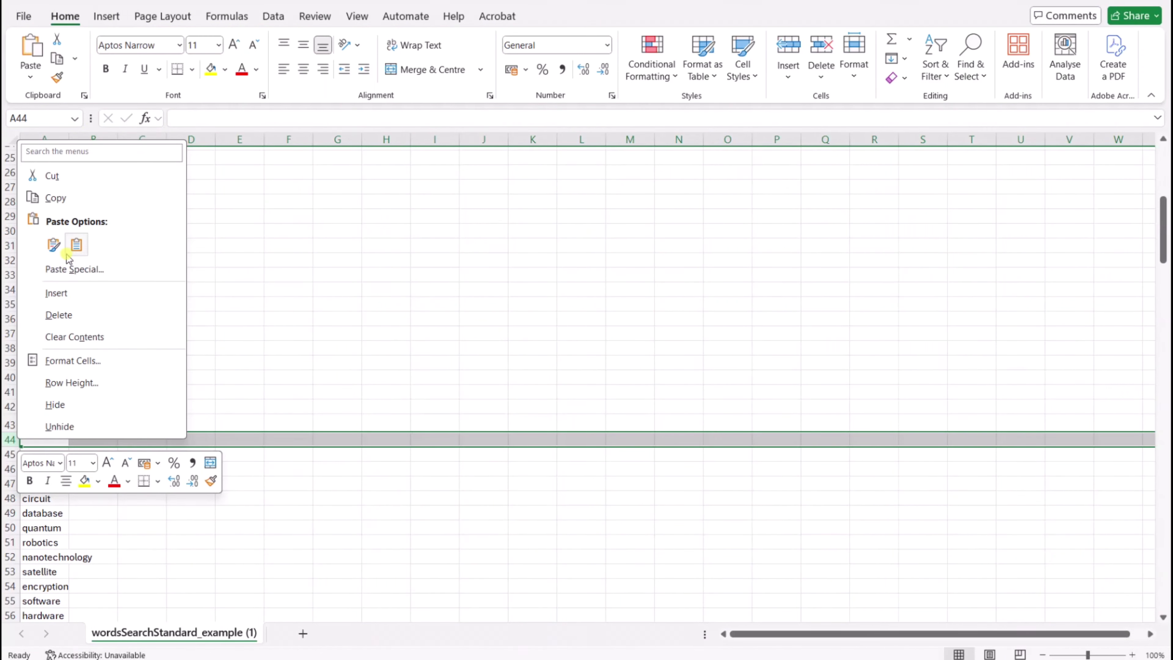
pyautogui.click(53, 315)
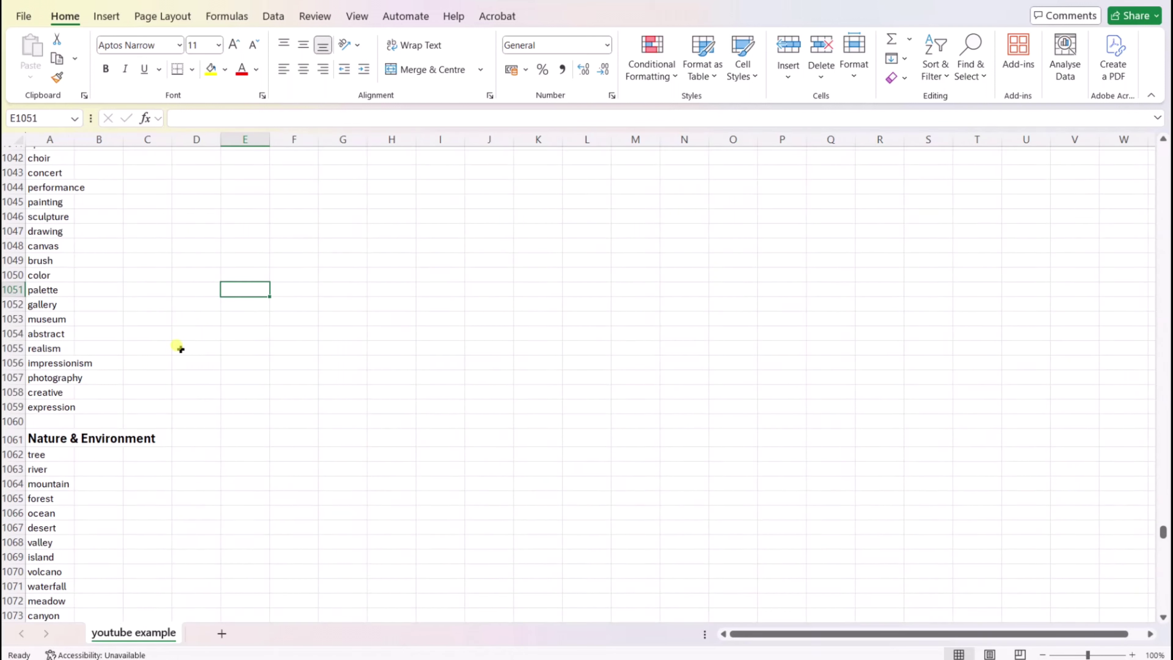
pyautogui.scroll(-10, 181, 349)
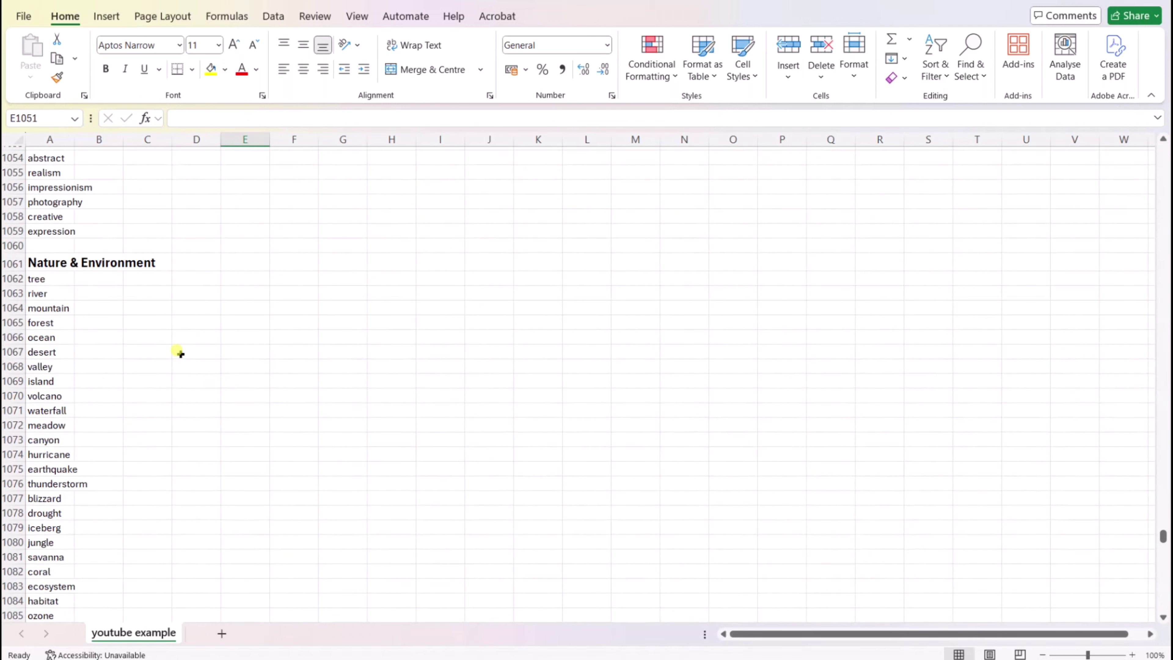
pyautogui.scroll(4, 182, 352)
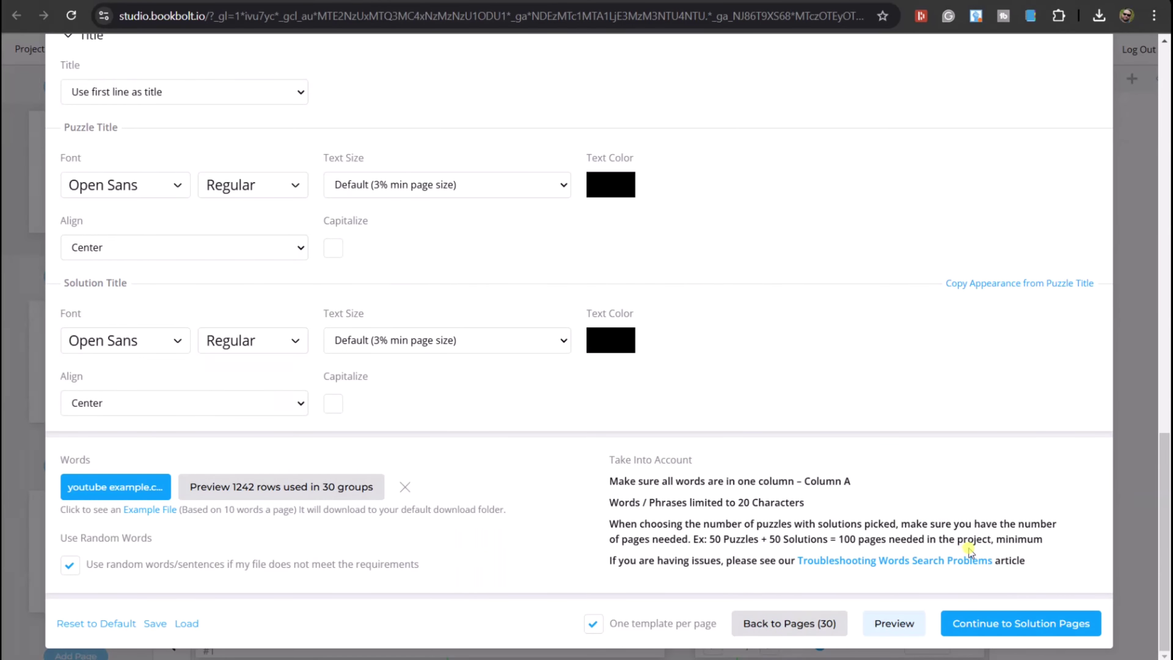
# In BookBolt Studio, continue to the solution pages and submit the puzzles with solutions on pages 31 to 38.
pyautogui.click(997, 624)
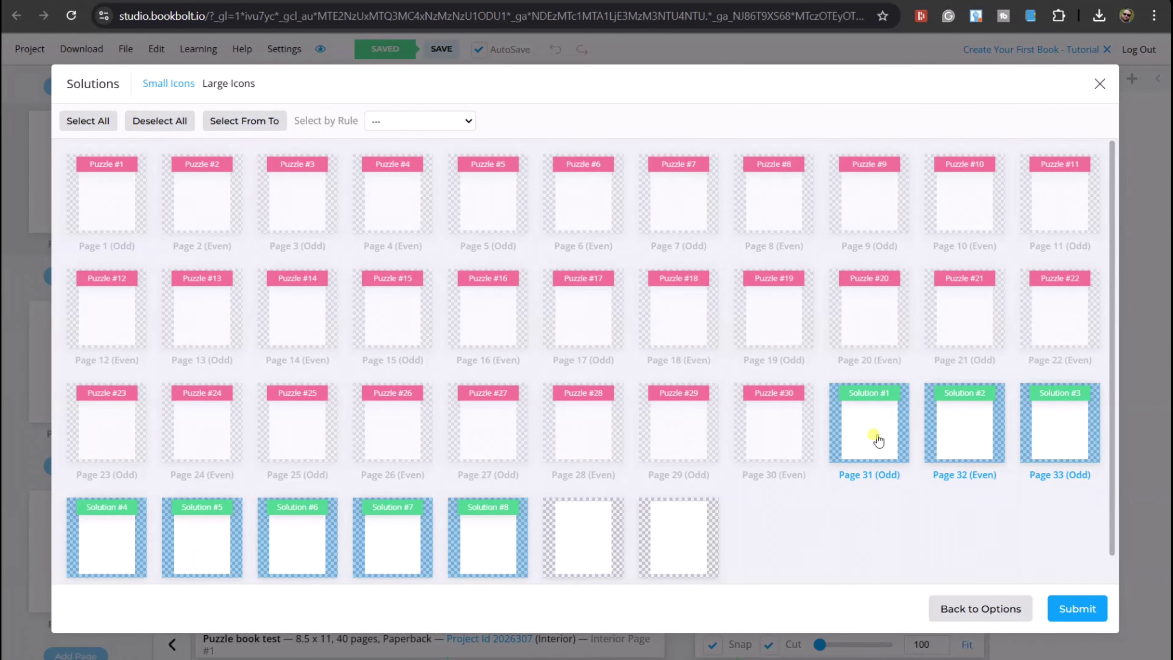
pyautogui.scroll(-1, 875, 430)
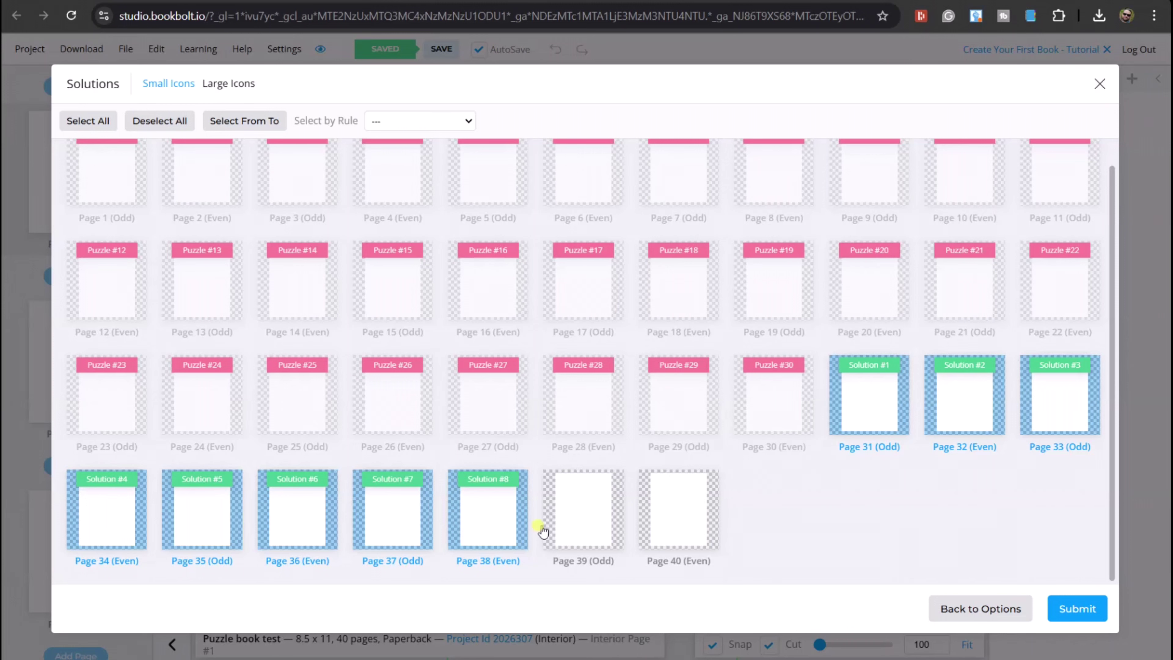
pyautogui.click(1074, 608)
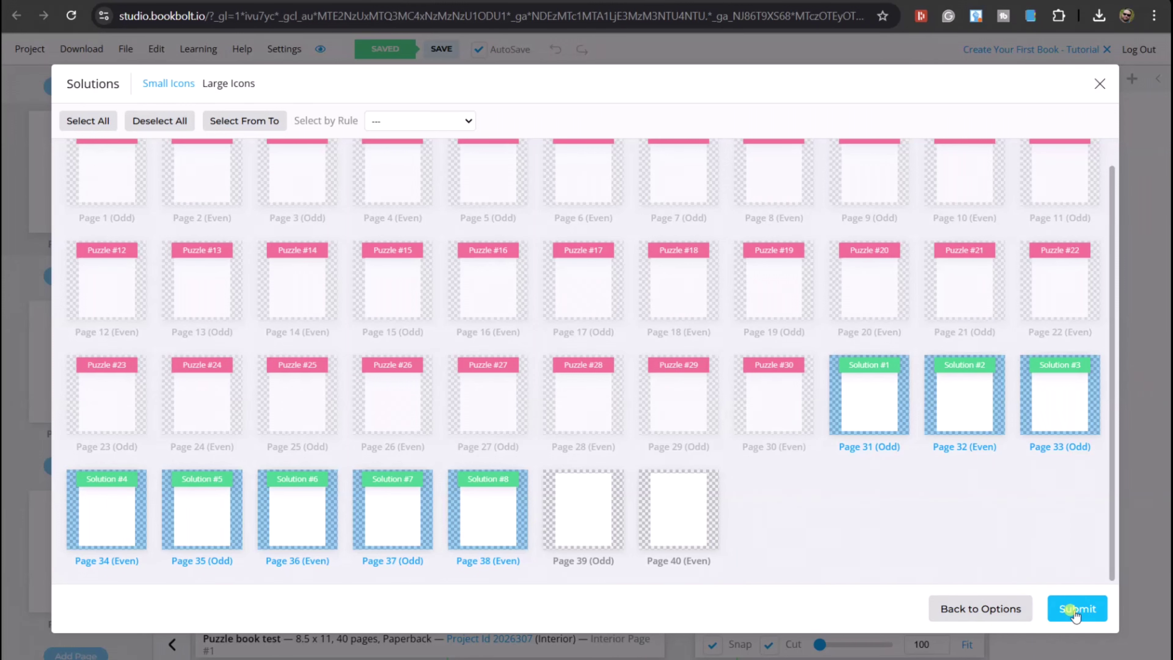
pyautogui.click(1076, 615)
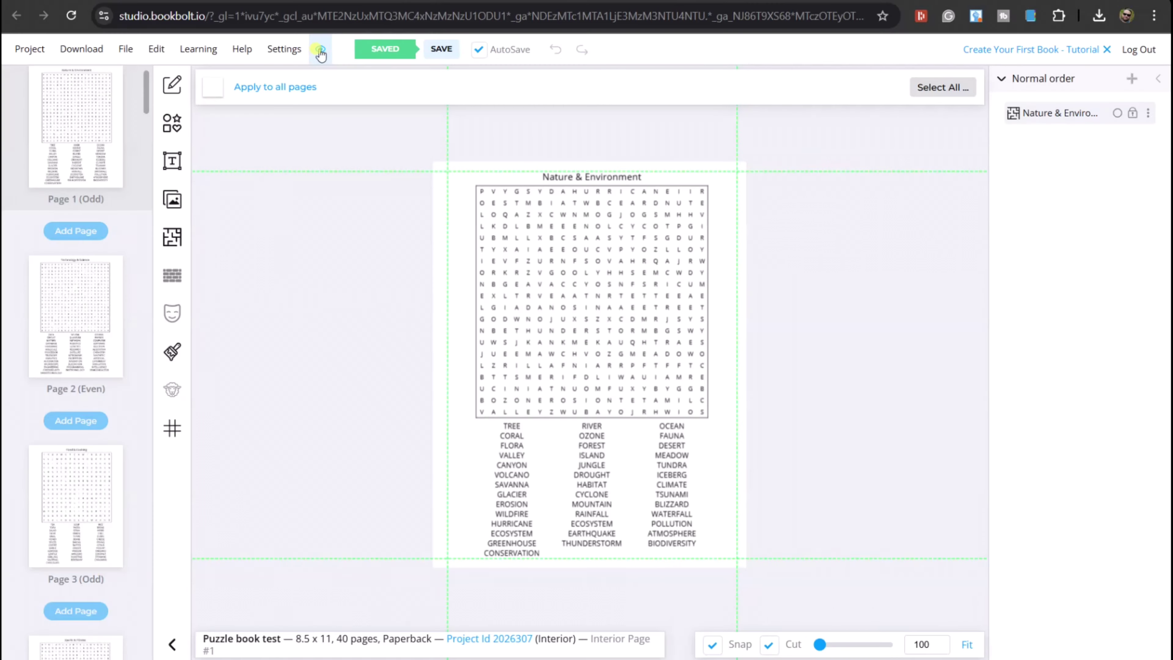
# Check all 40 generated pages in the overview, and open page 38 to examine its solutions up close.
pyautogui.click(397, 46)
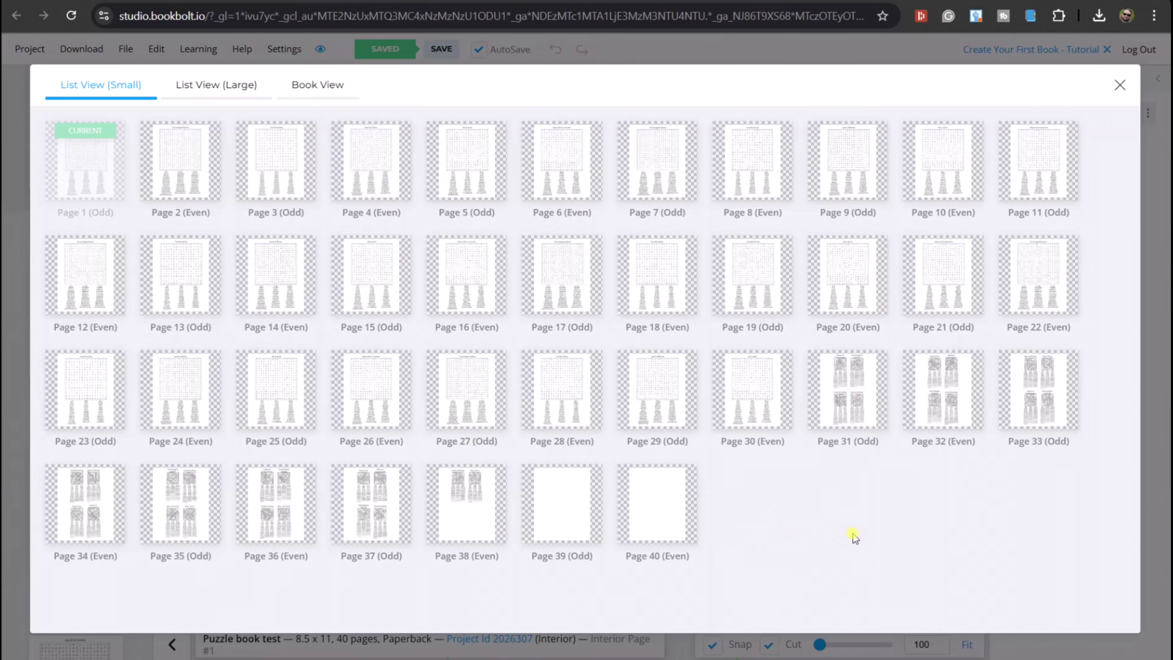
pyautogui.click(471, 526)
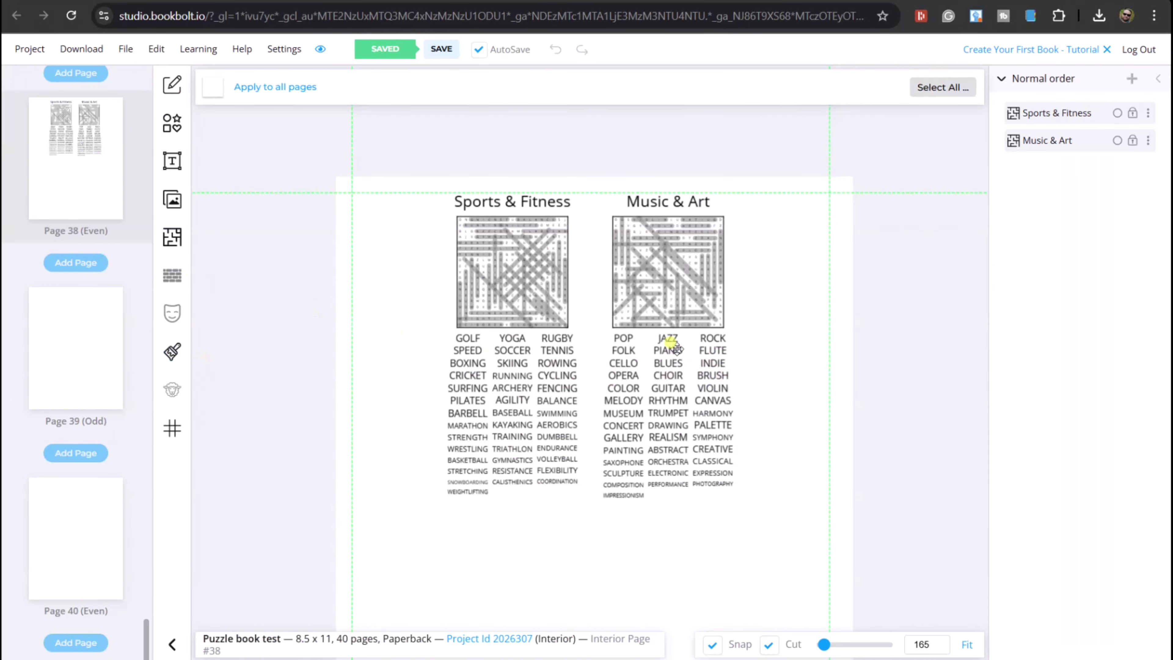
pyautogui.scroll(5, 702, 366)
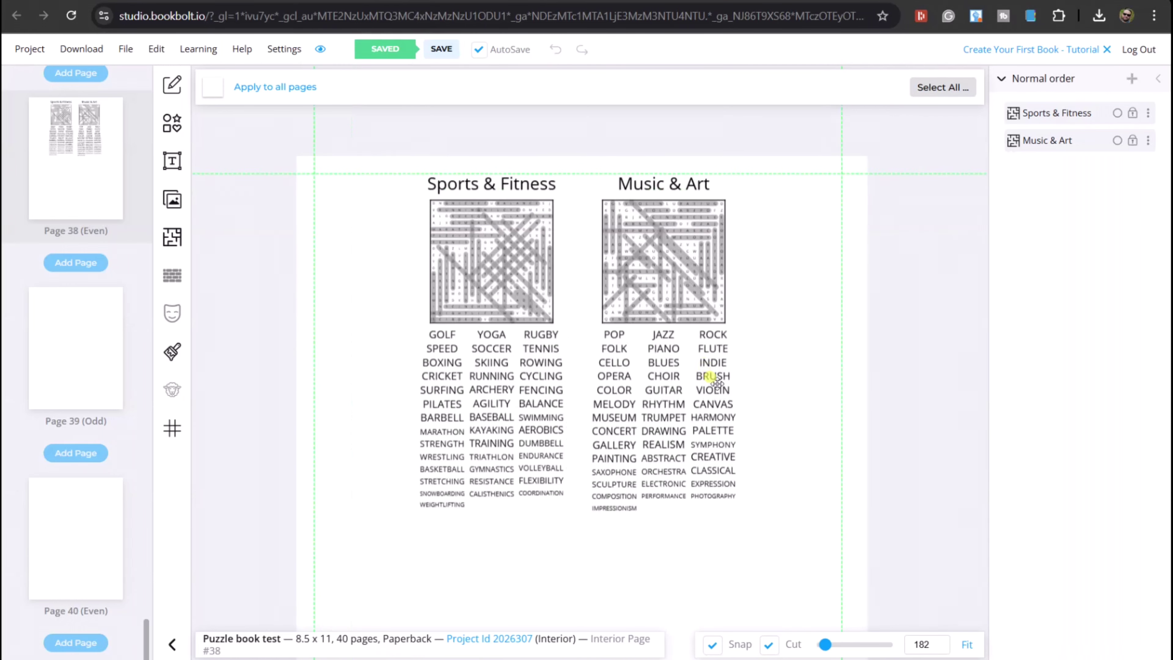
pyautogui.moveTo(753, 358); pyautogui.dragTo(790, 414)
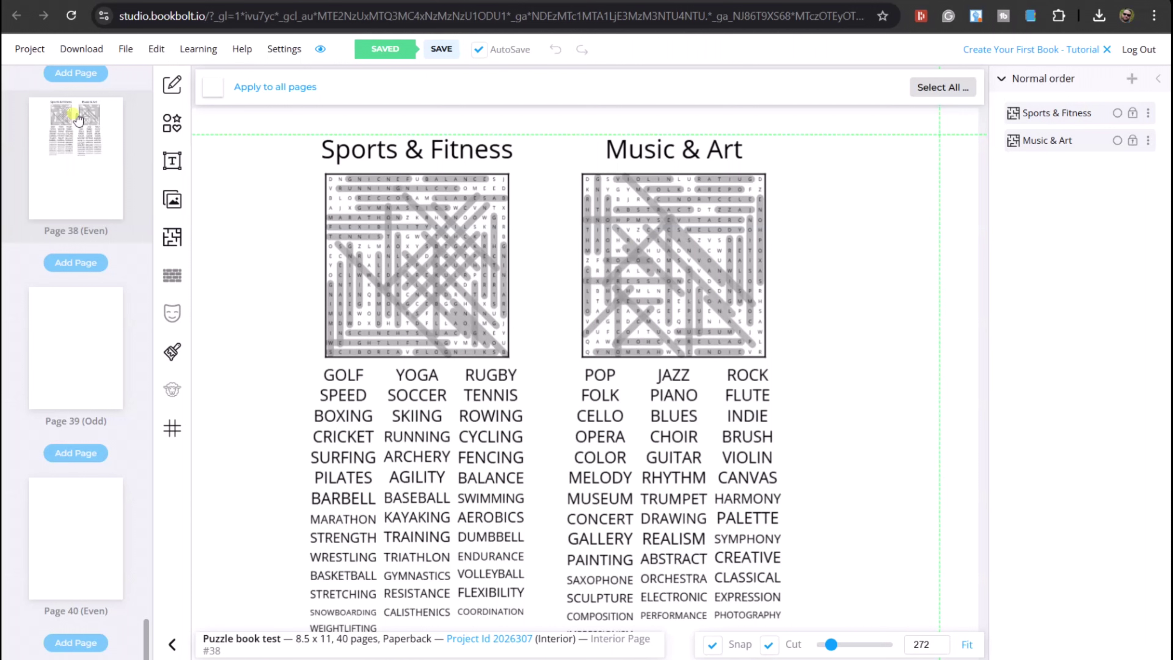
# Open the project's download options, and compare the Newbie and Pro plans on the Book Bolt pricing page.
pyautogui.click(83, 48)
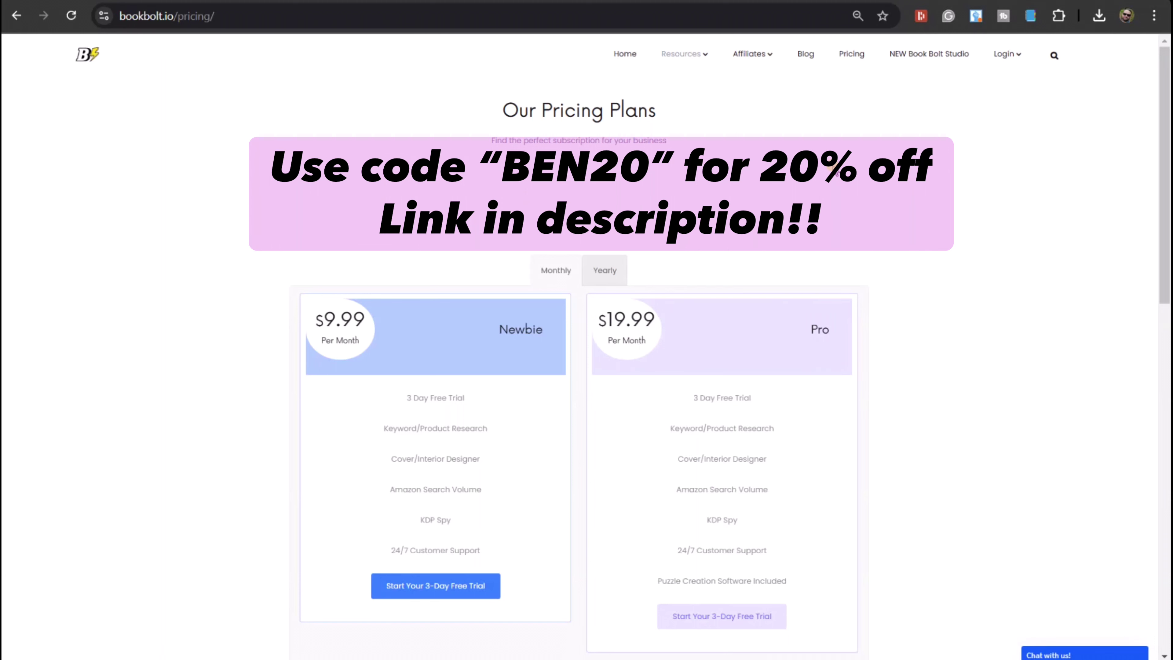
pyautogui.scroll(-2, 871, 208)
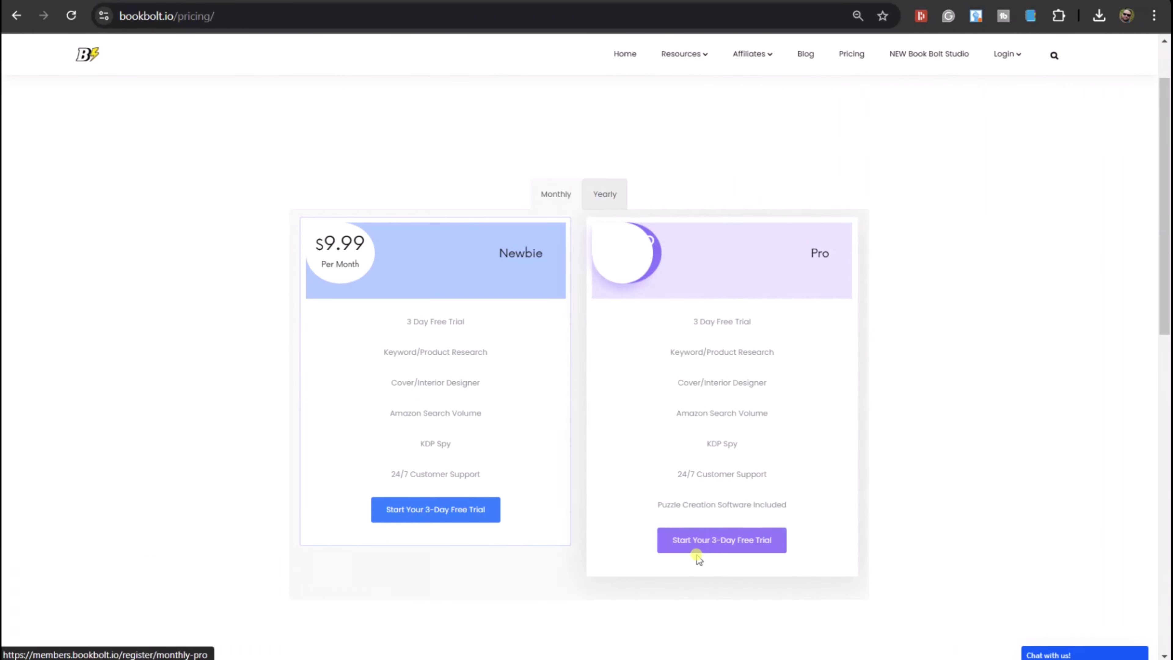